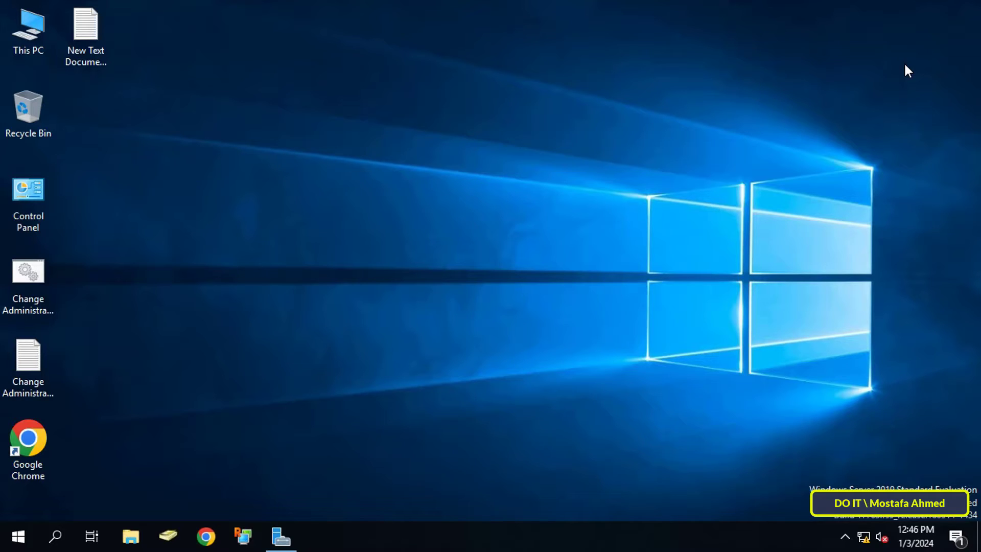
Step: Launch Group Policy Management via gpmc.msc and select the ok.local domain node
key(super+r)
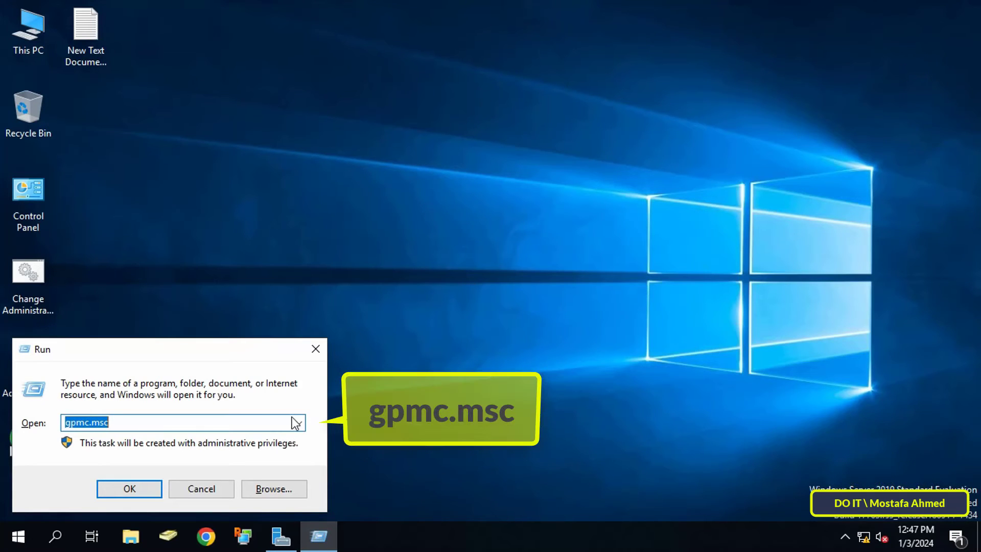
click(120, 422)
click(133, 489)
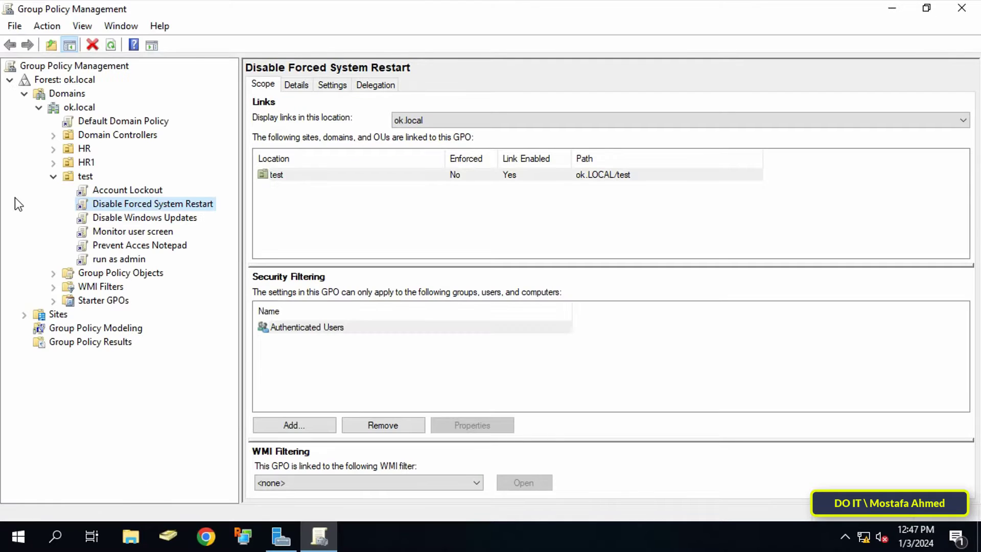
click(53, 176)
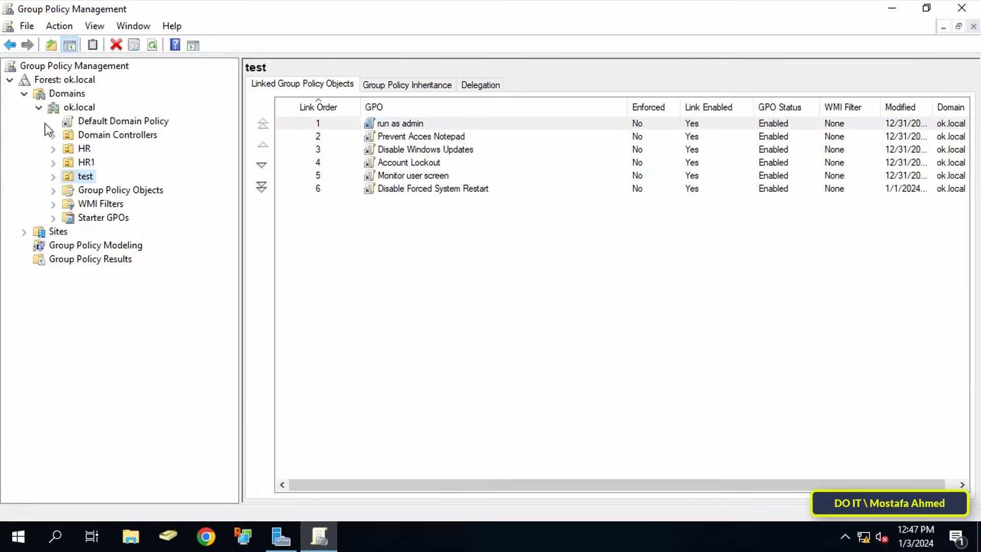
click(77, 109)
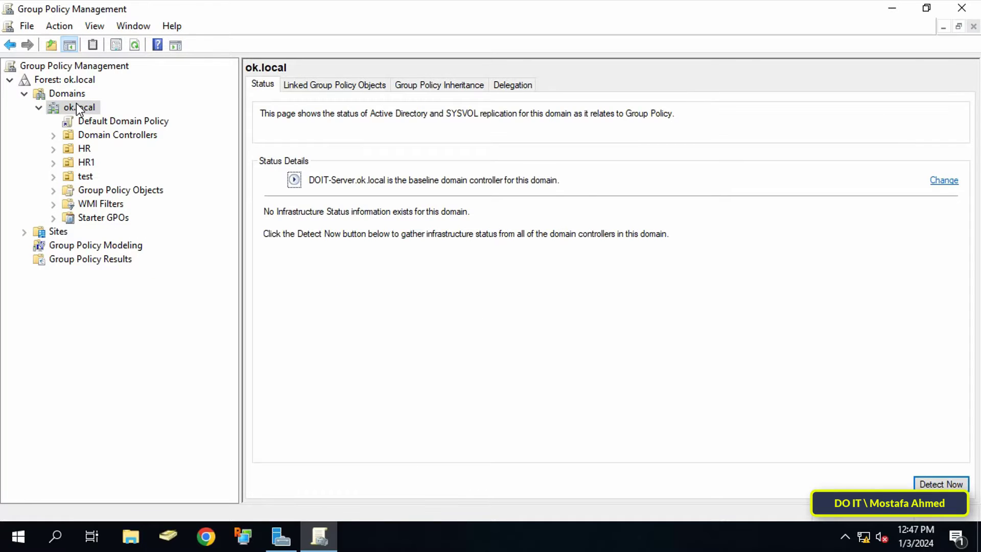
click(83, 108)
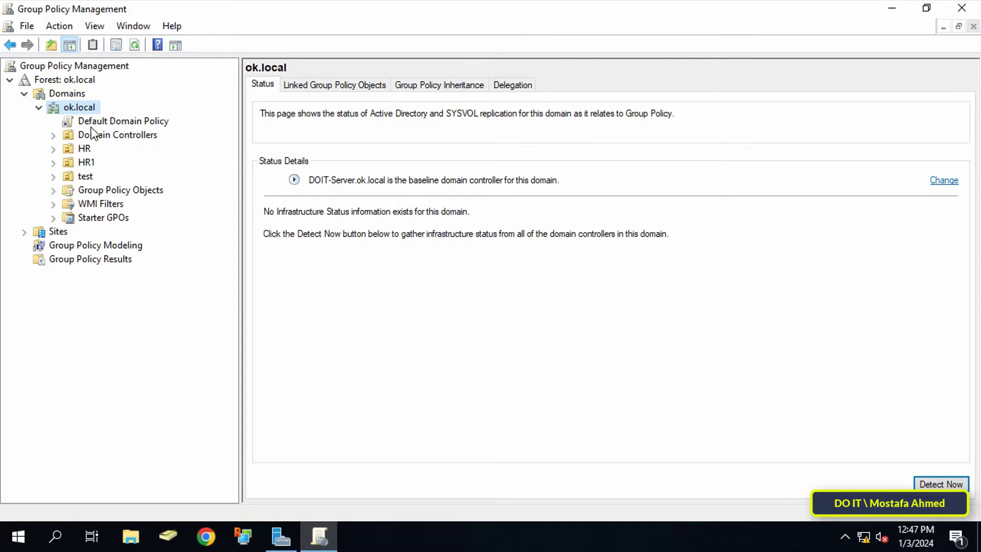
Step: Create a GPO named 'Audit Group Policy Changes' linked to the ok.local domain
right_click(93, 106)
click(271, 115)
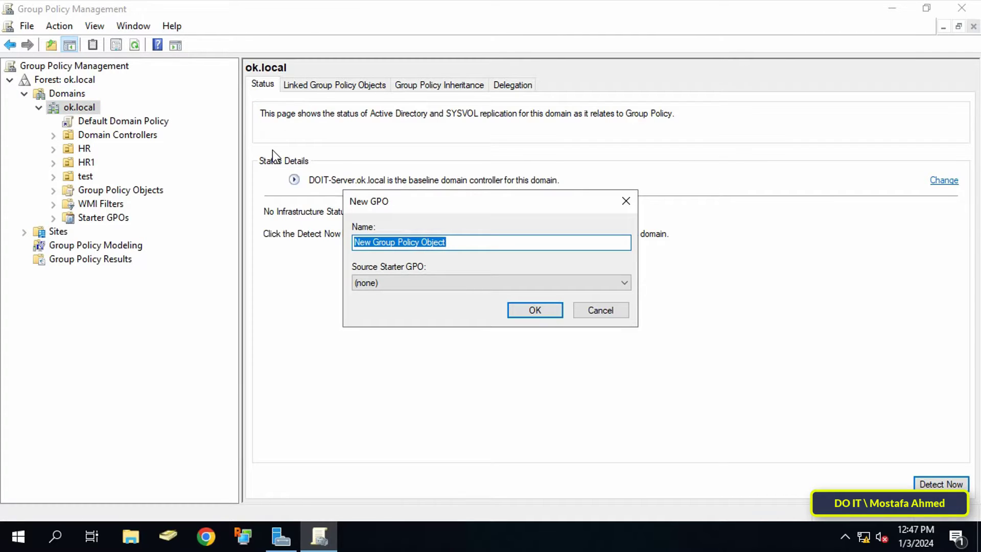
key(BackSpace)
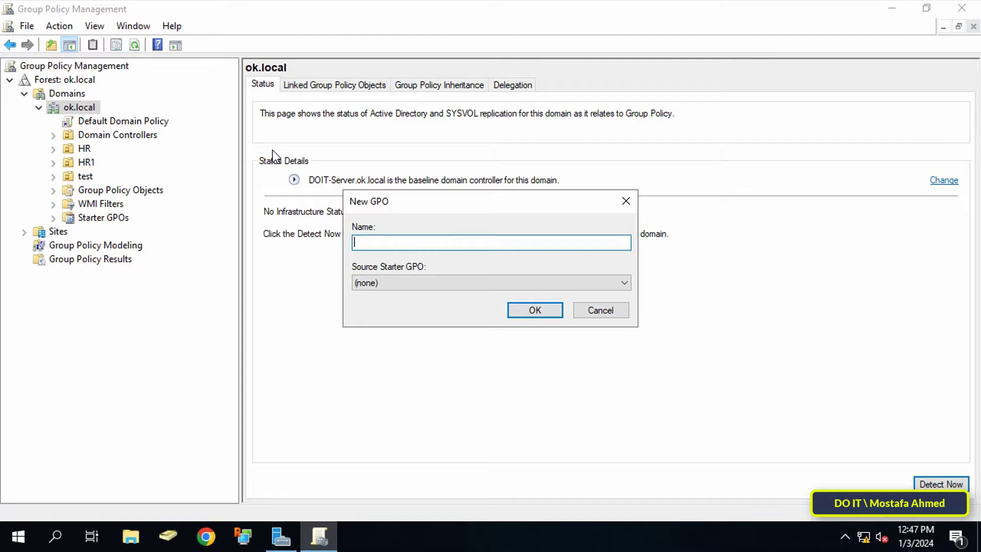
text(Audit Group Policy Changes)
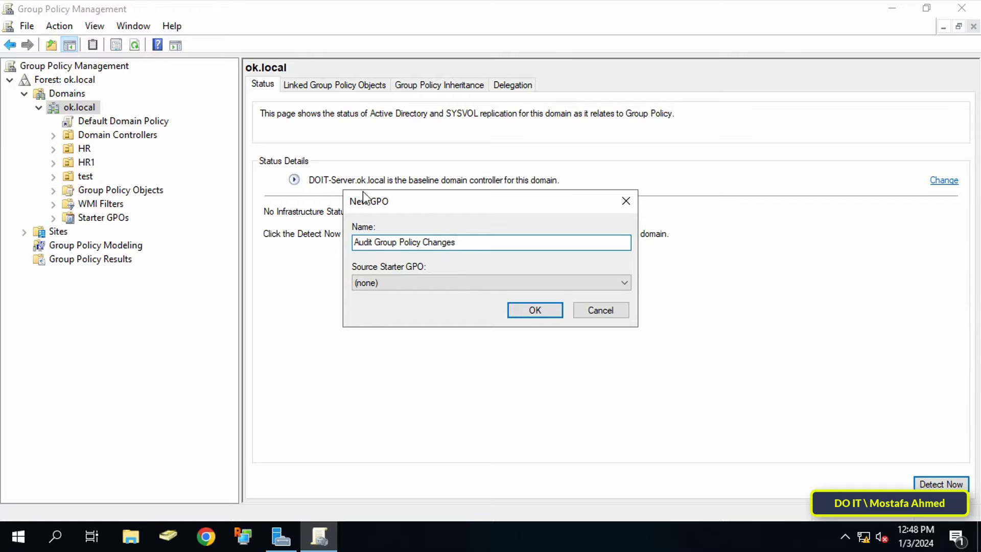
click(516, 310)
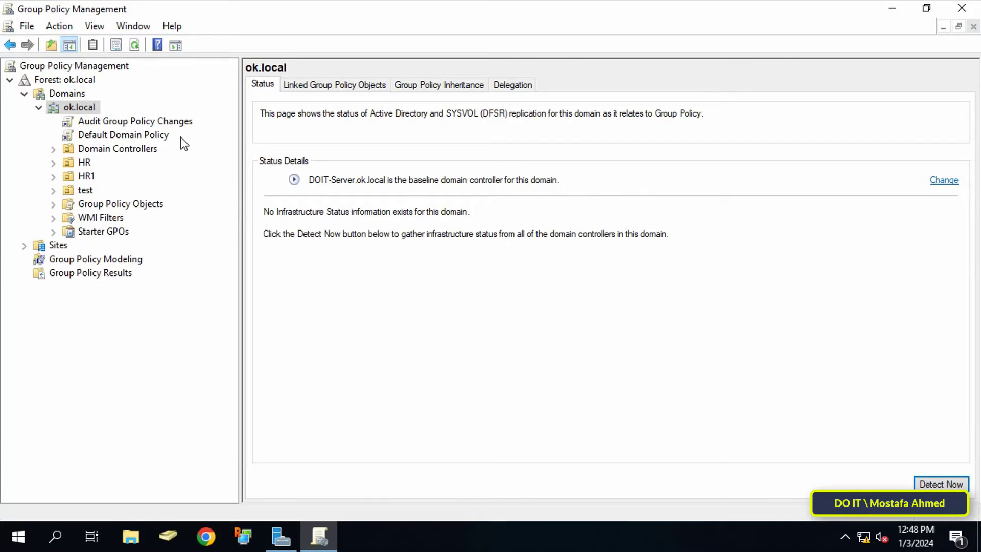
Step: Open the Audit Group Policy Changes GPO in the Group Policy Management Editor
click(176, 122)
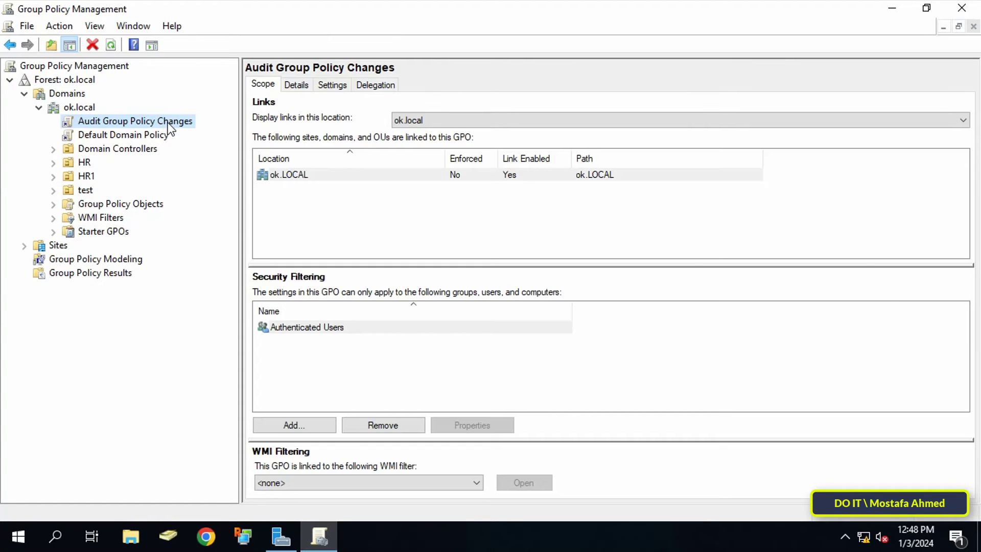
right_click(188, 123)
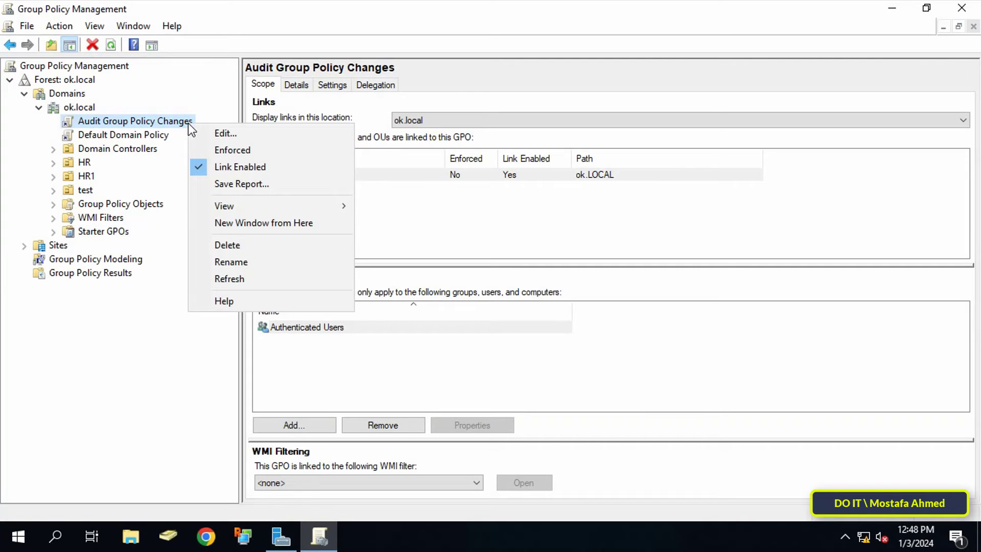
click(300, 134)
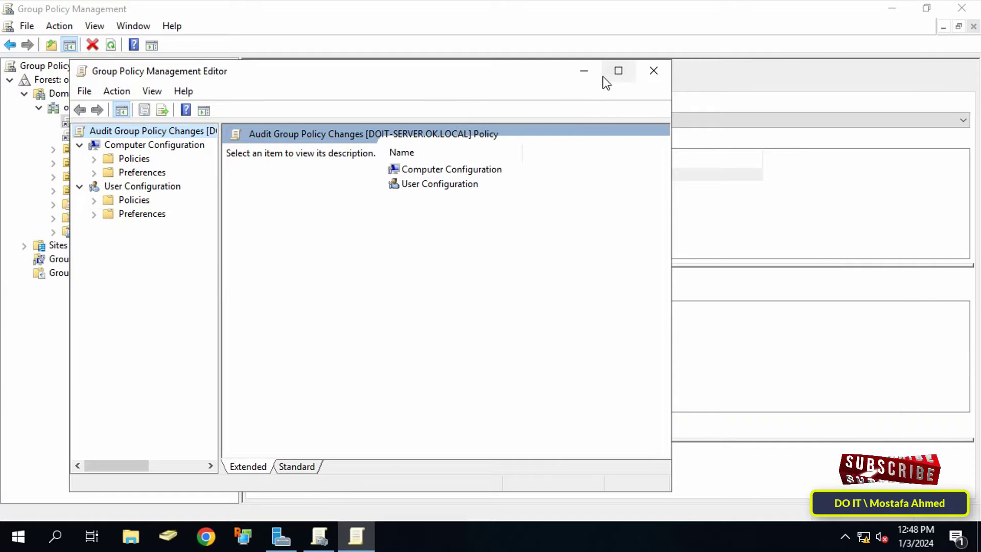
Step: Maximize the editor and expand Computer Configuration > Policies > Windows Settings > Security Settings
click(620, 71)
drag(148, 223, 245, 224)
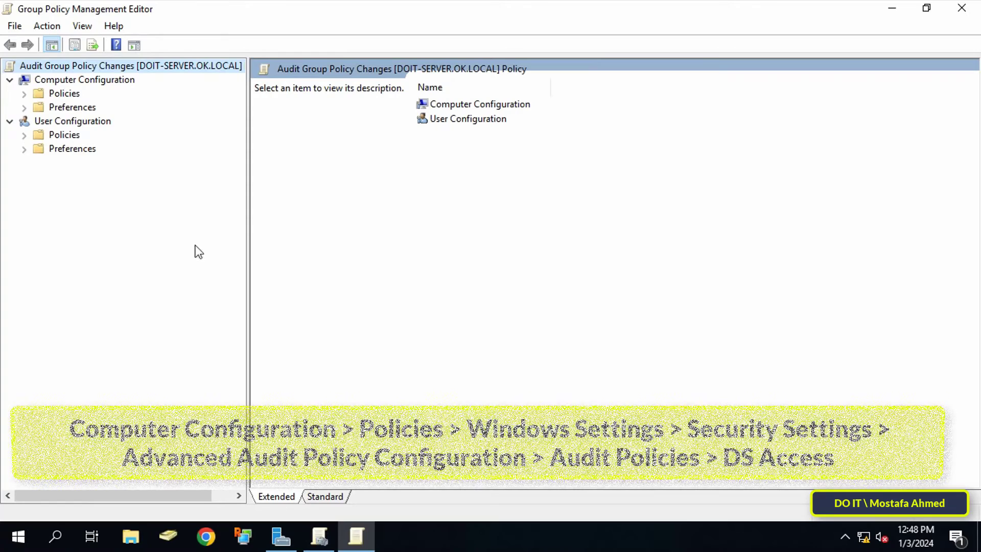
click(56, 80)
click(24, 95)
double_click(62, 121)
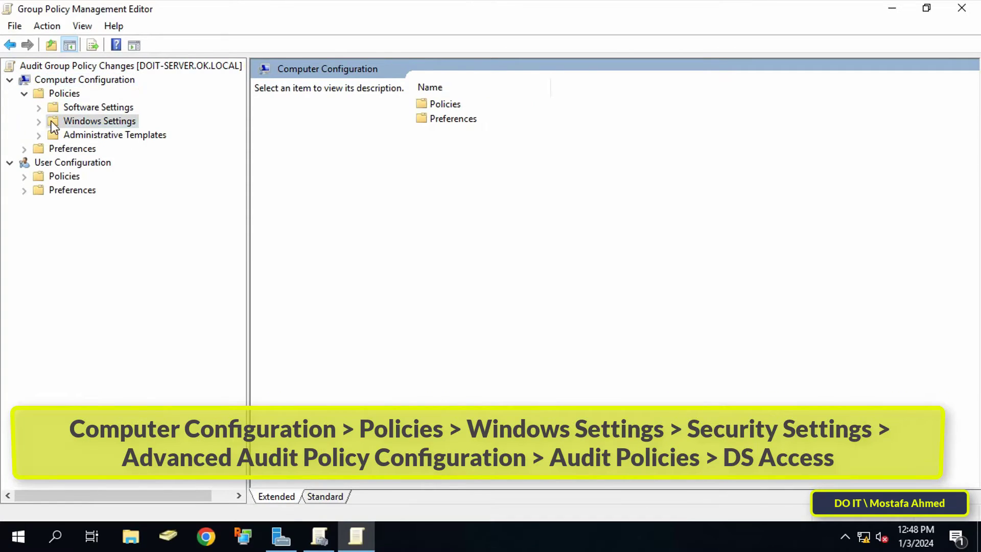
double_click(55, 177)
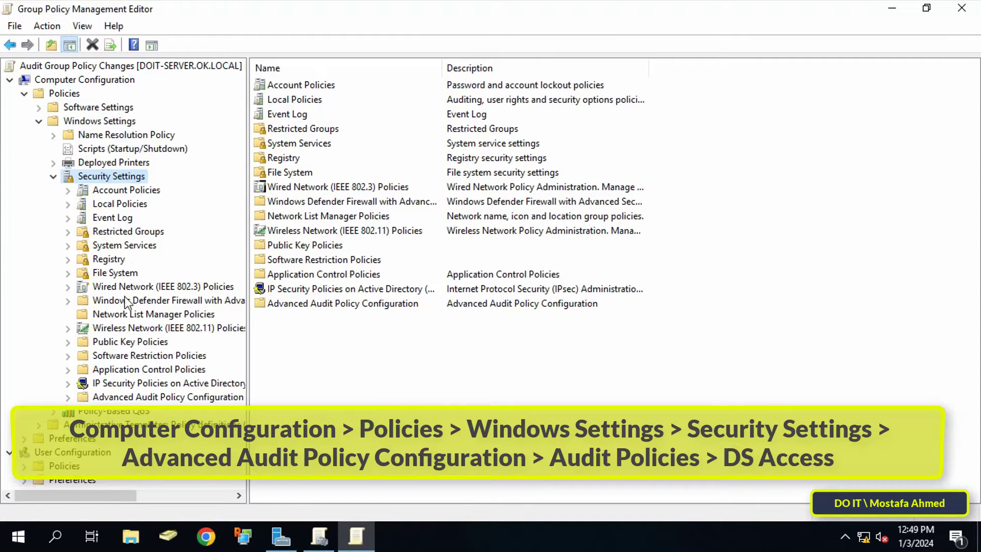
Step: Expand Advanced Audit Policy Configuration > Audit Policies and select the DS Access category
click(164, 398)
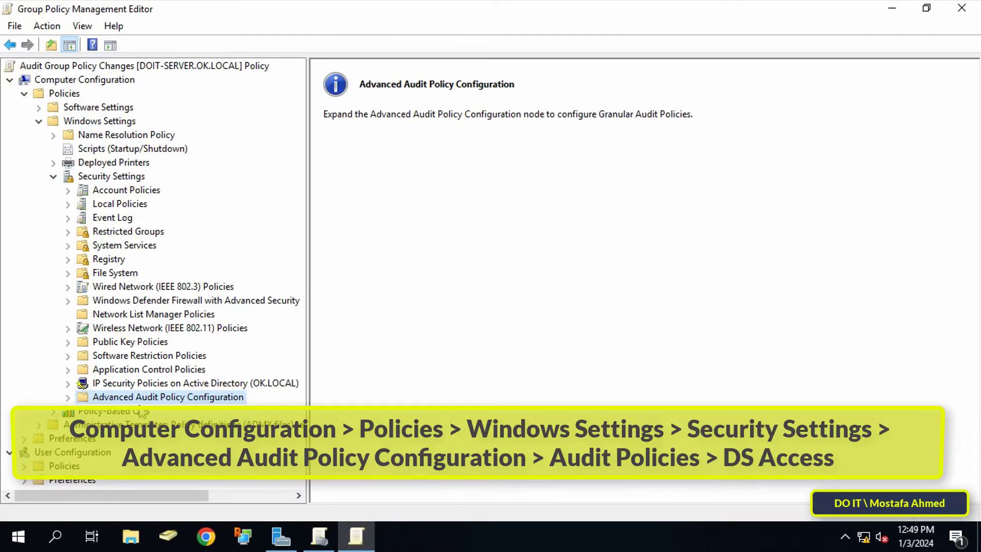
double_click(173, 397)
double_click(135, 411)
scroll(292, 299, down, 4)
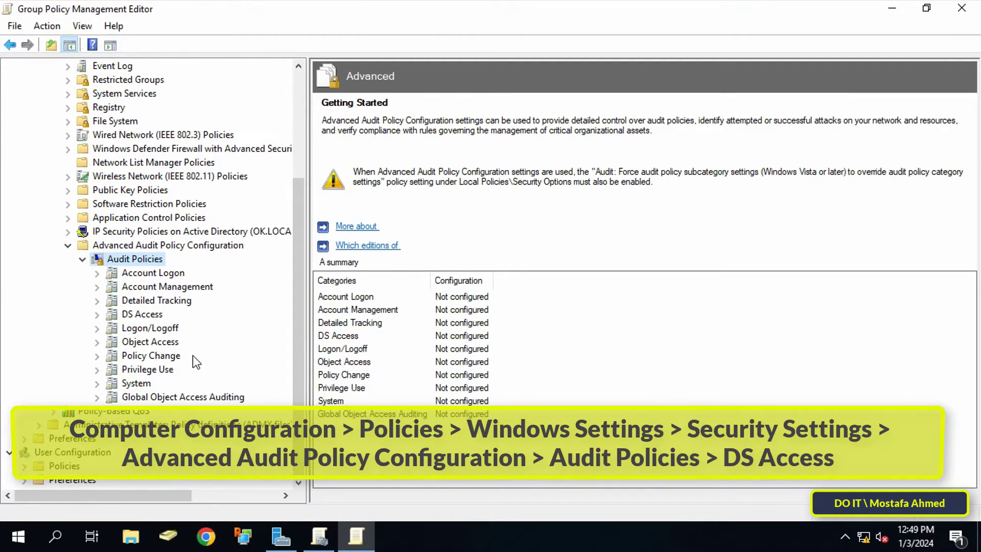
click(144, 314)
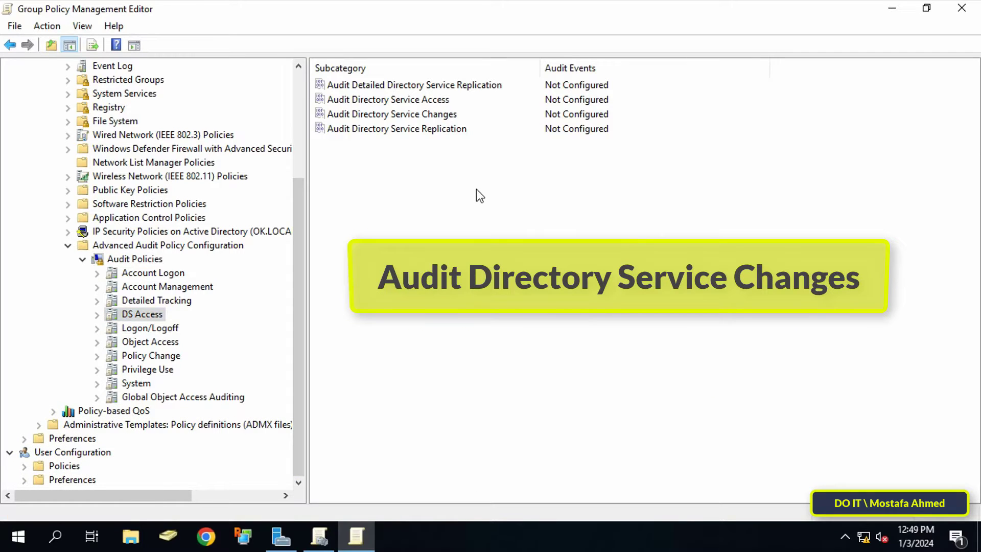
Step: Configure Audit Directory Service Changes under DS Access to audit both Success and Failure
click(439, 118)
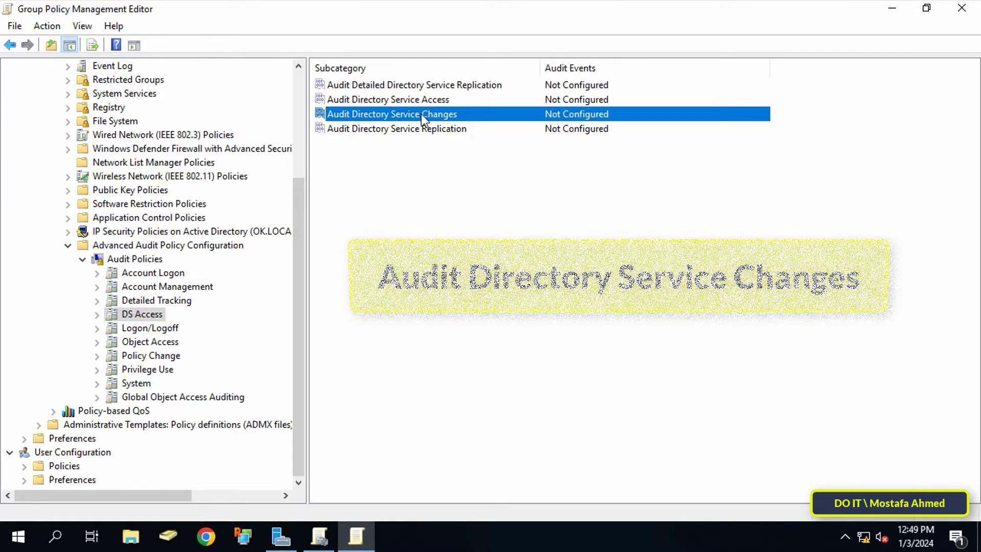
double_click(437, 115)
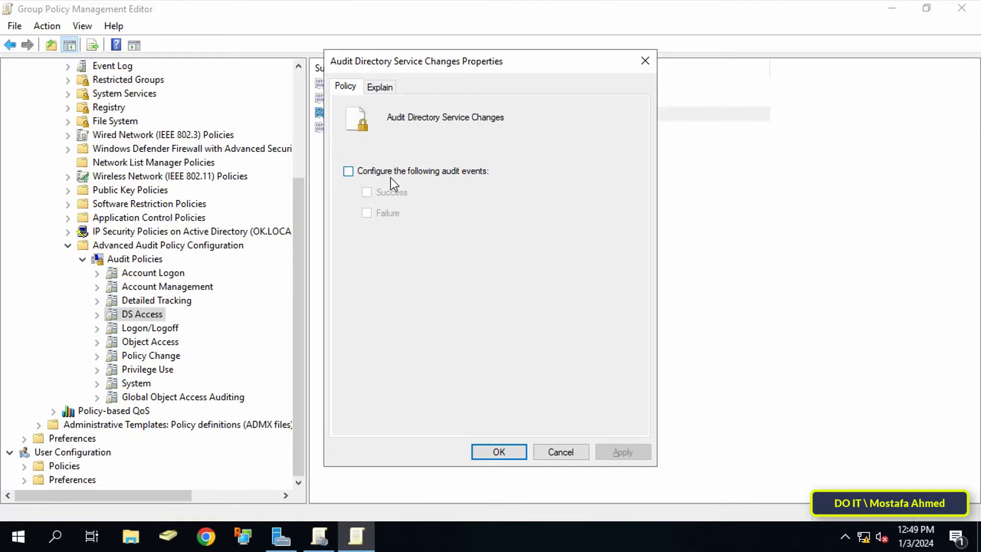
click(450, 171)
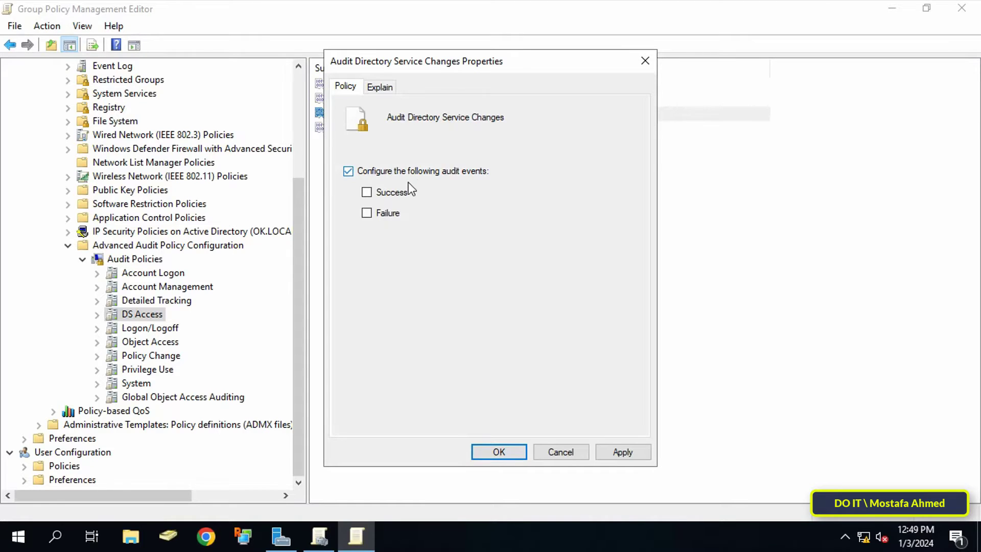
click(401, 193)
click(398, 215)
click(629, 454)
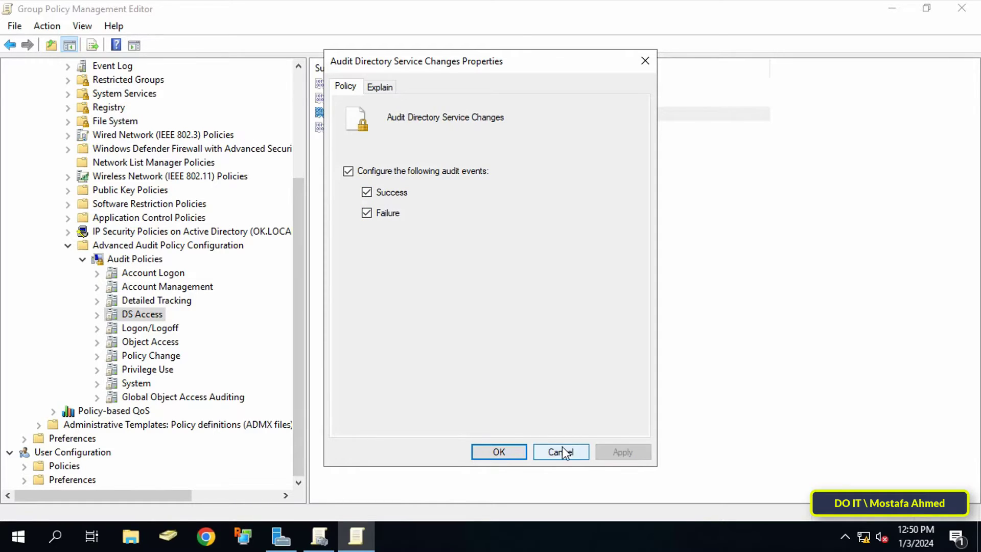
click(518, 449)
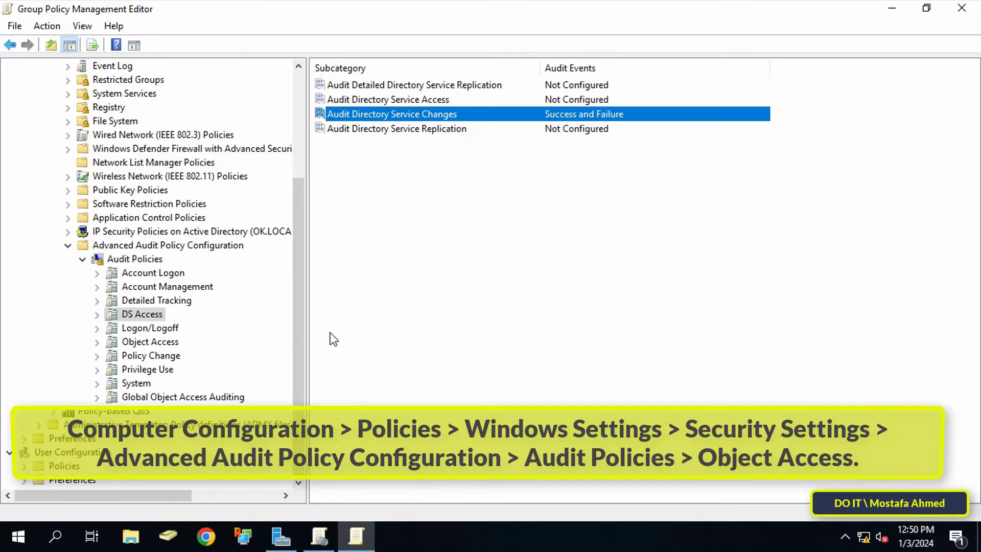
Step: Set Object Access > Audit File System to Success and Failure, then close the editor
click(153, 342)
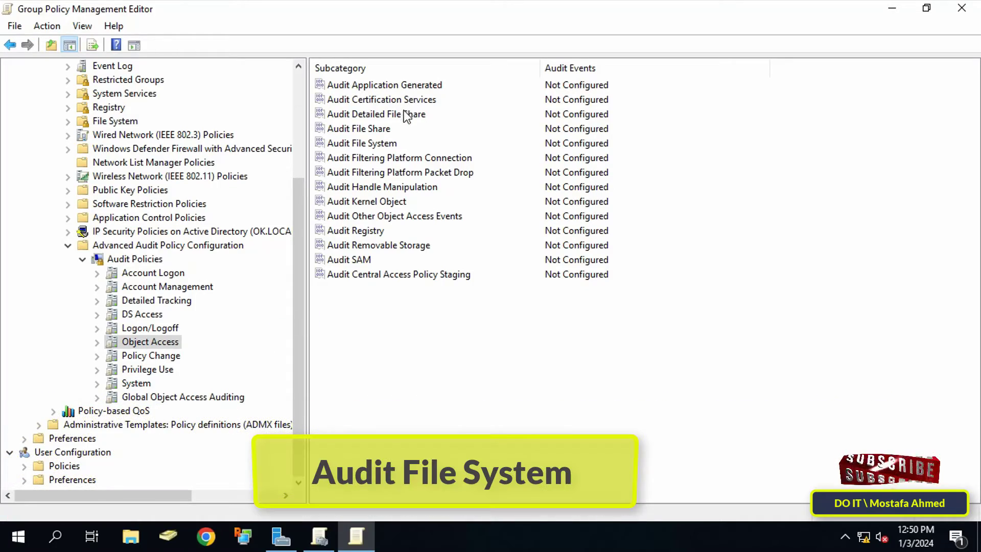
click(390, 144)
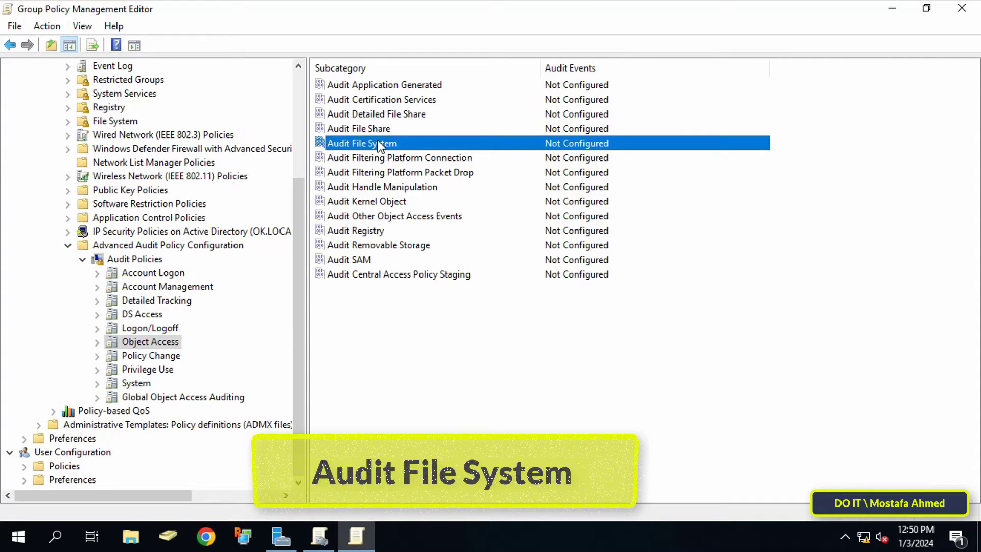
double_click(378, 140)
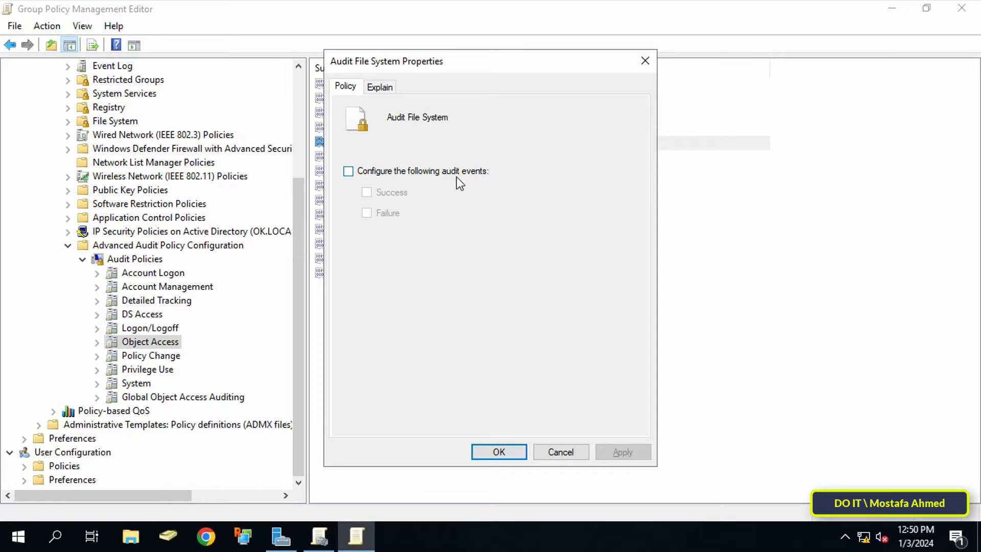
click(471, 169)
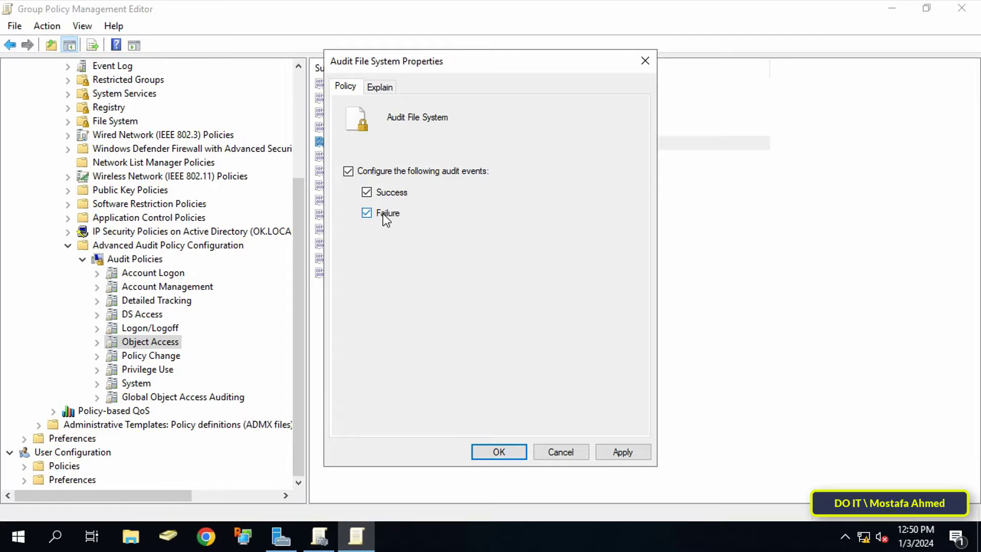
click(615, 446)
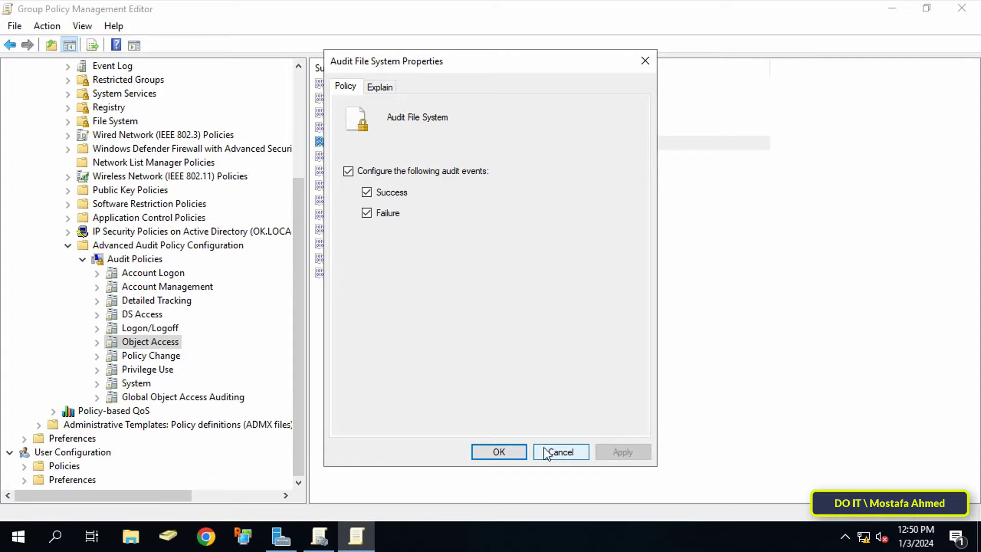
click(512, 453)
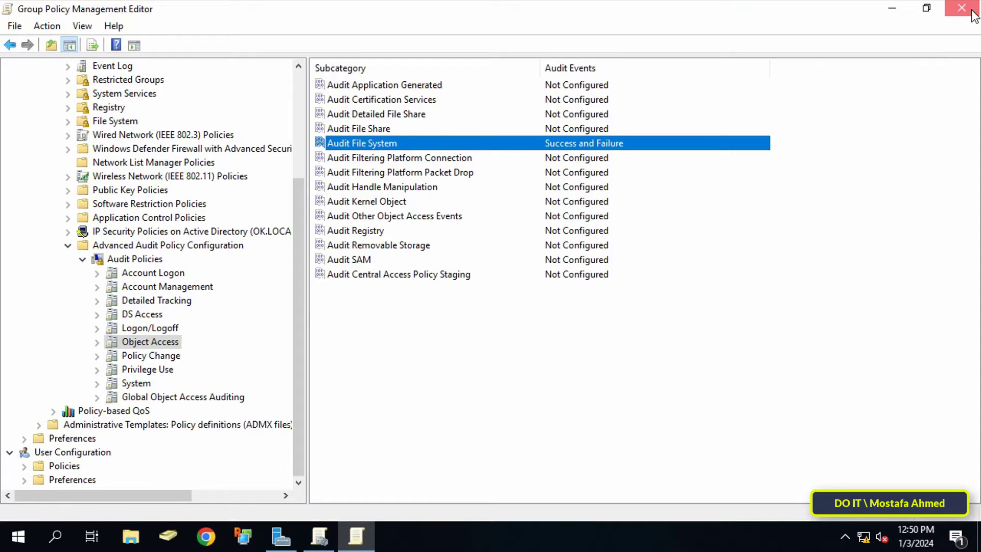
click(971, 14)
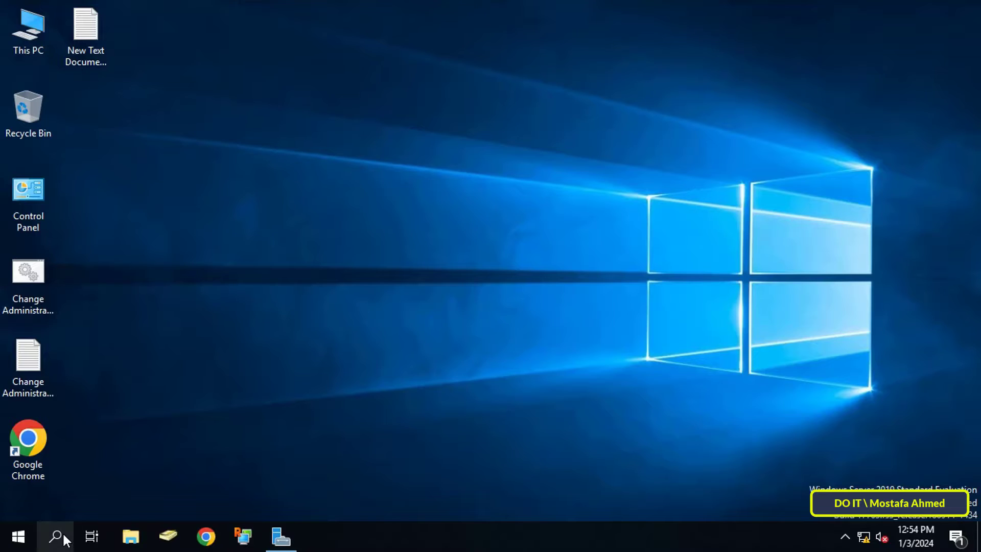
Step: Open Command Prompt from search and run gpupdate /force
click(60, 534)
text(command prompt)
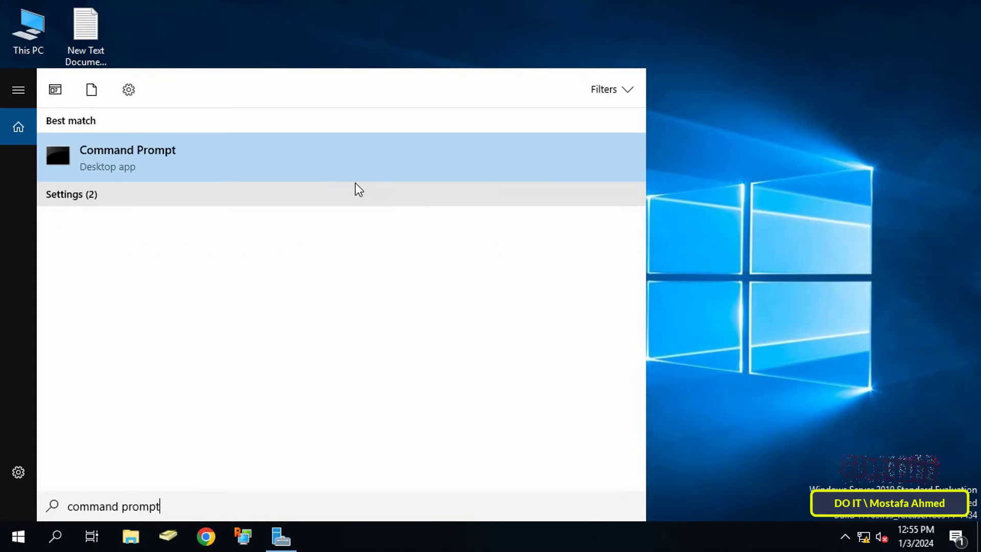
key(Return)
text(gpupdate /force)
key(Return)
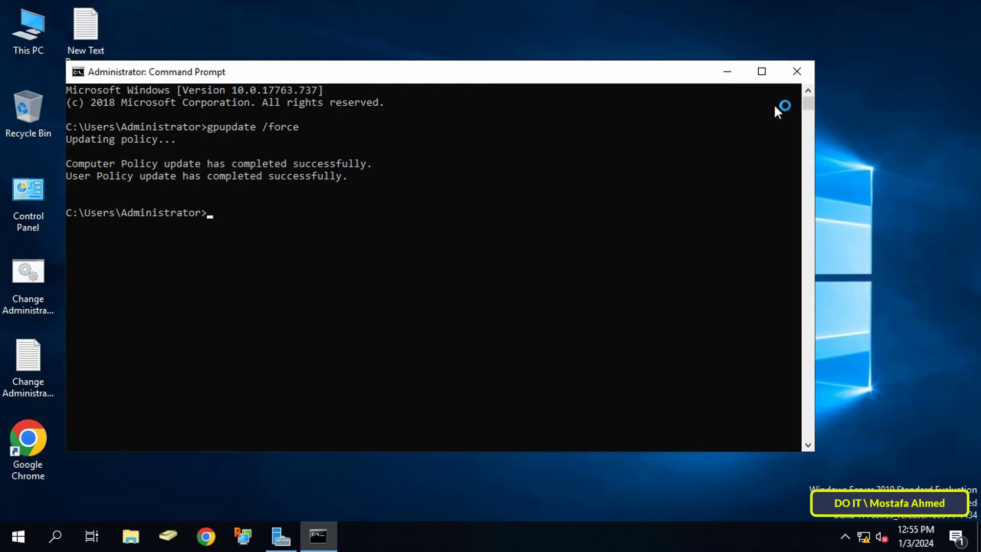
Step: Close Command Prompt and launch ADSI Edit as administrator, maximized with a wider tree pane
click(807, 75)
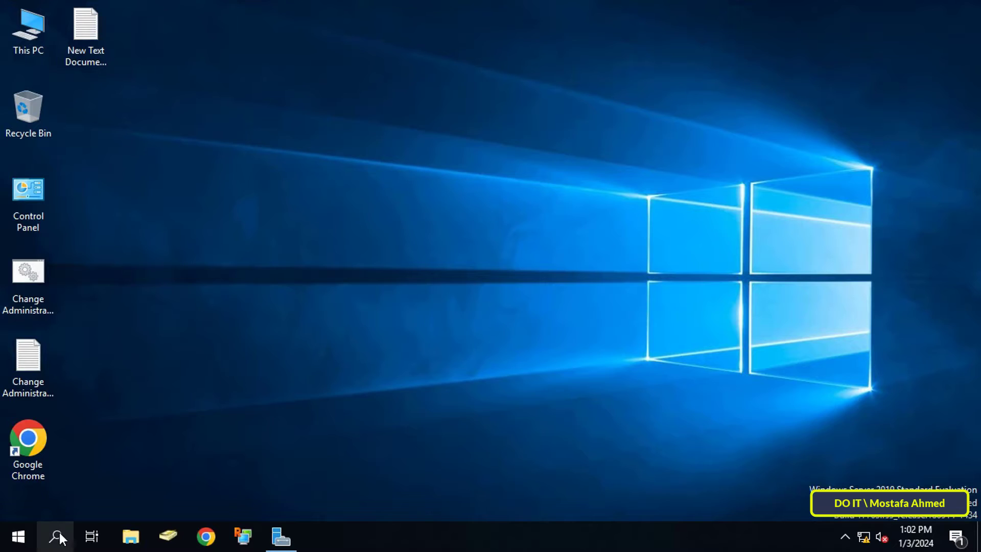
click(55, 536)
text(AD)
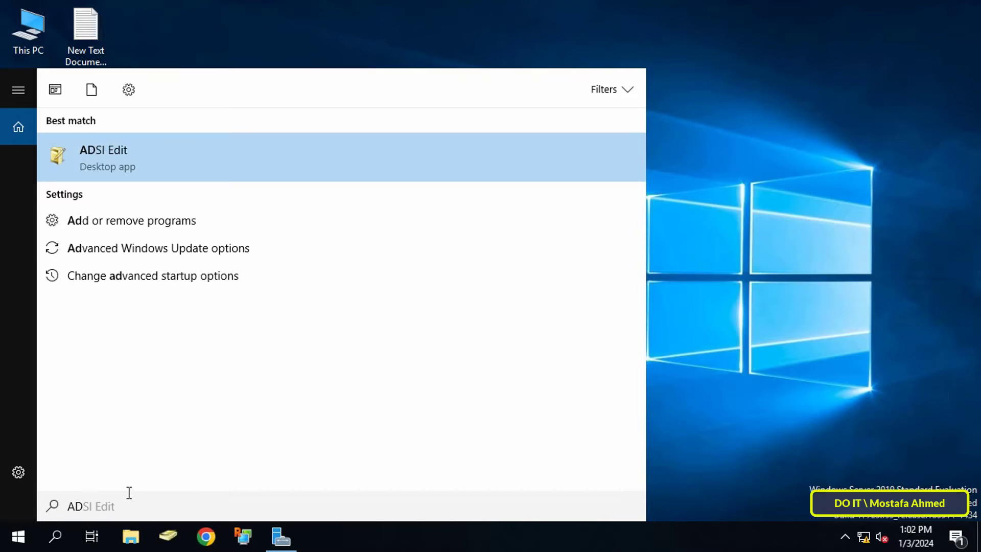
text(SL Edit)
right_click(271, 160)
click(353, 175)
click(649, 53)
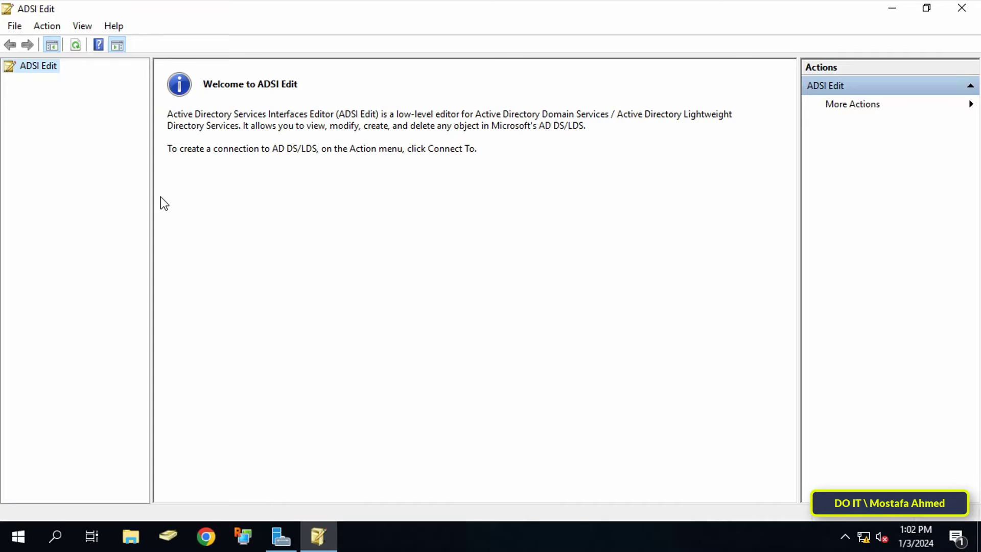
drag(152, 198, 218, 201)
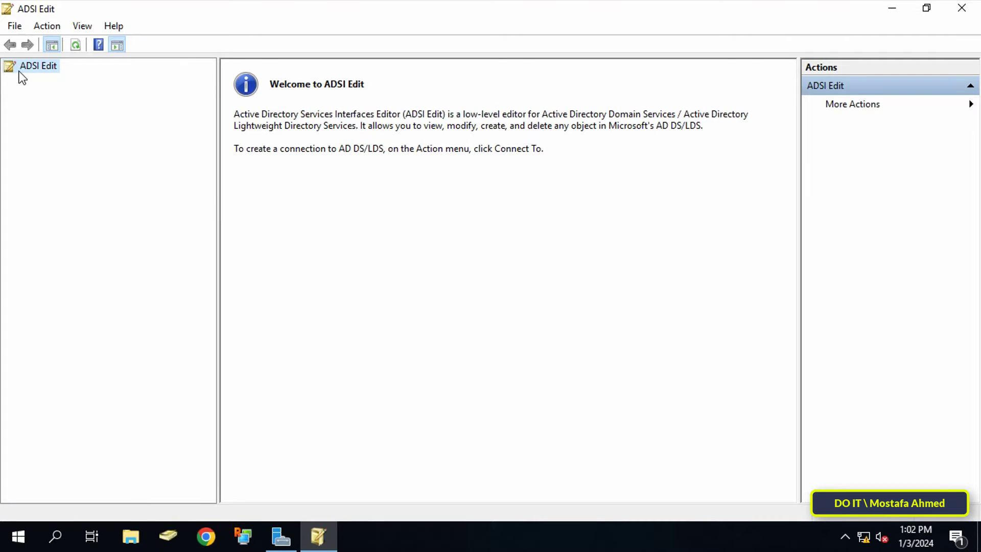
right_click(45, 64)
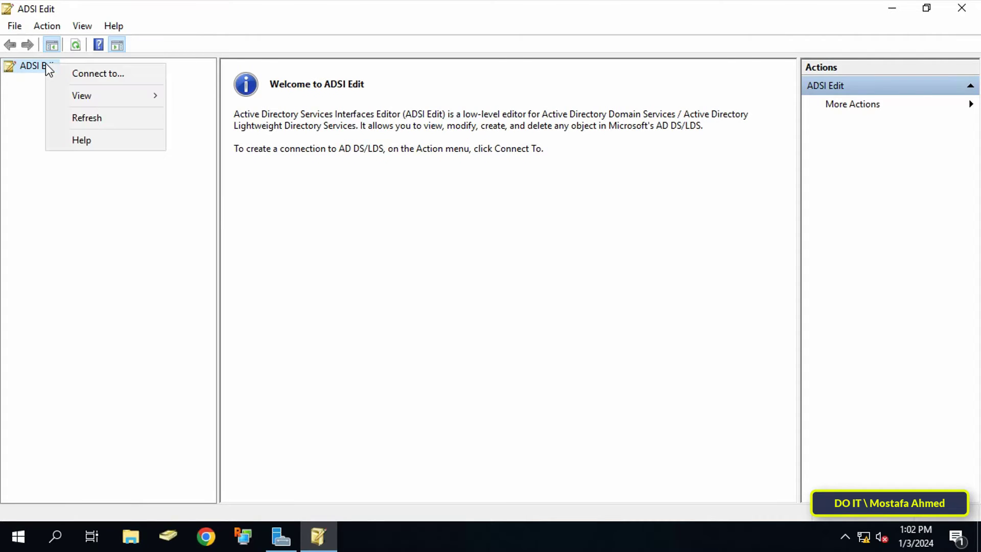
Step: Connect ADSI Edit to the Default naming context and expand it
click(152, 79)
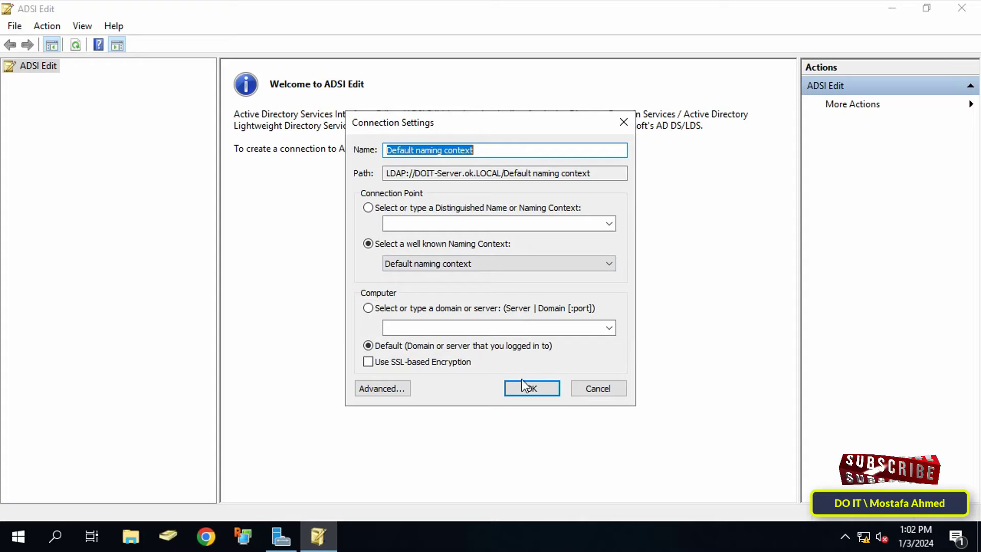
click(530, 390)
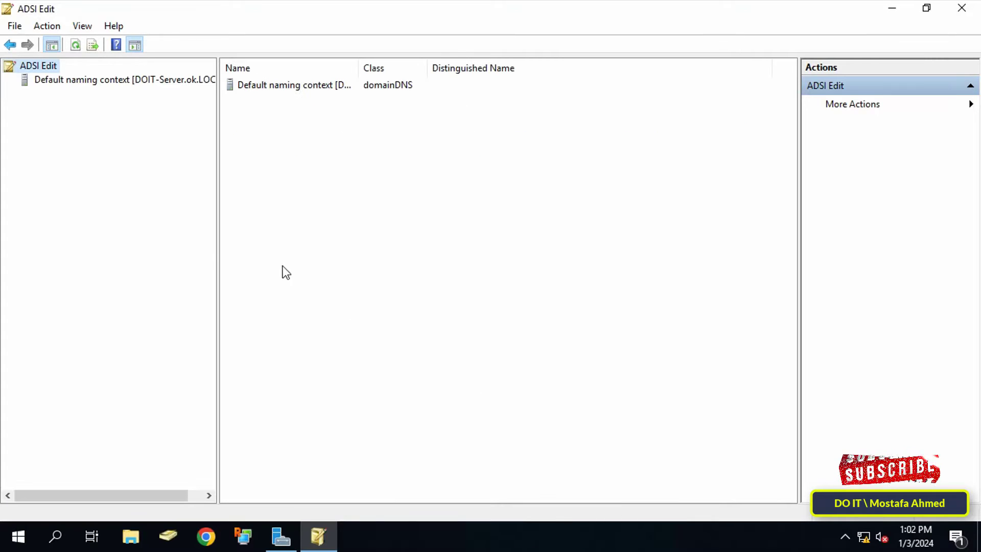
drag(219, 246, 271, 241)
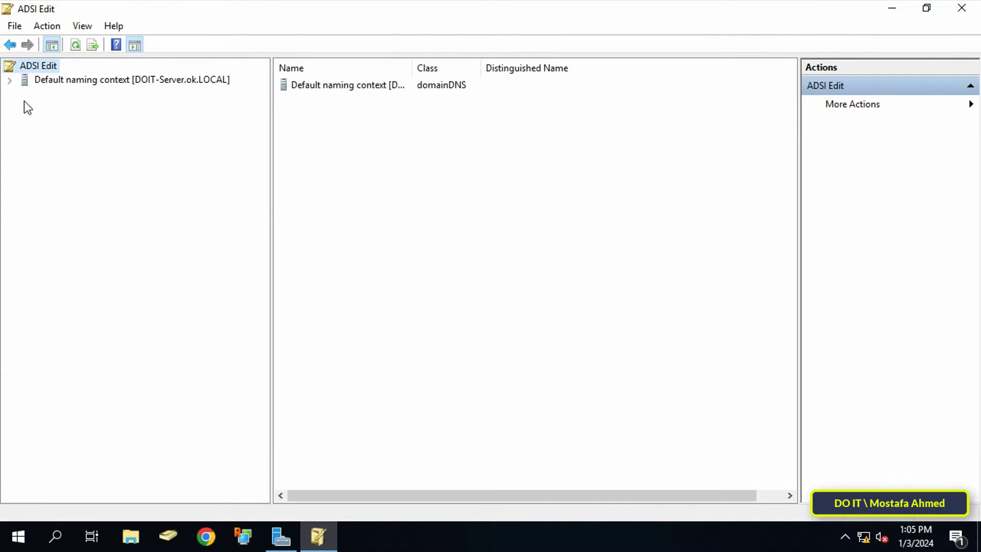
click(61, 81)
double_click(36, 78)
Step: Browse DC=ok,DC=LOCAL > CN=System to CN=Policies and list its group policy containers
click(68, 97)
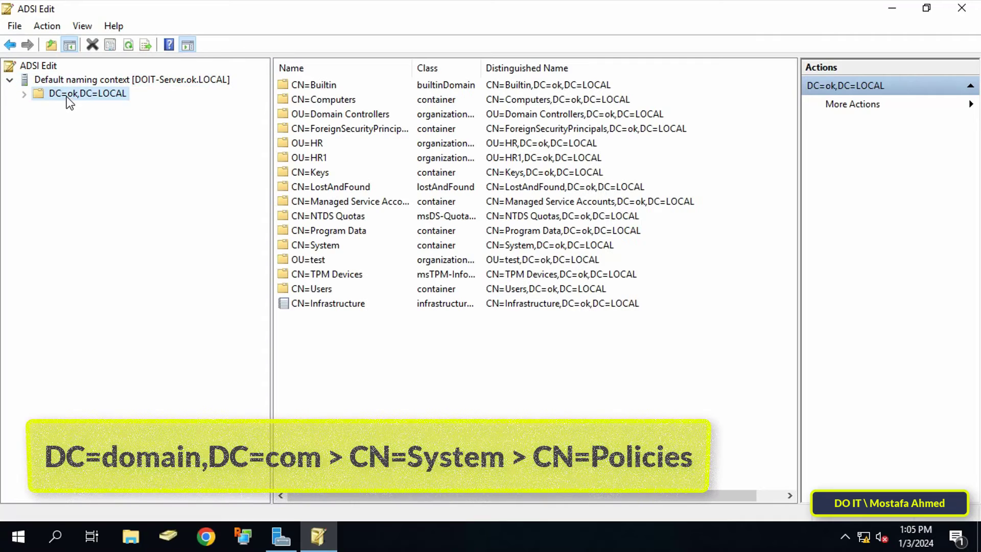
double_click(44, 97)
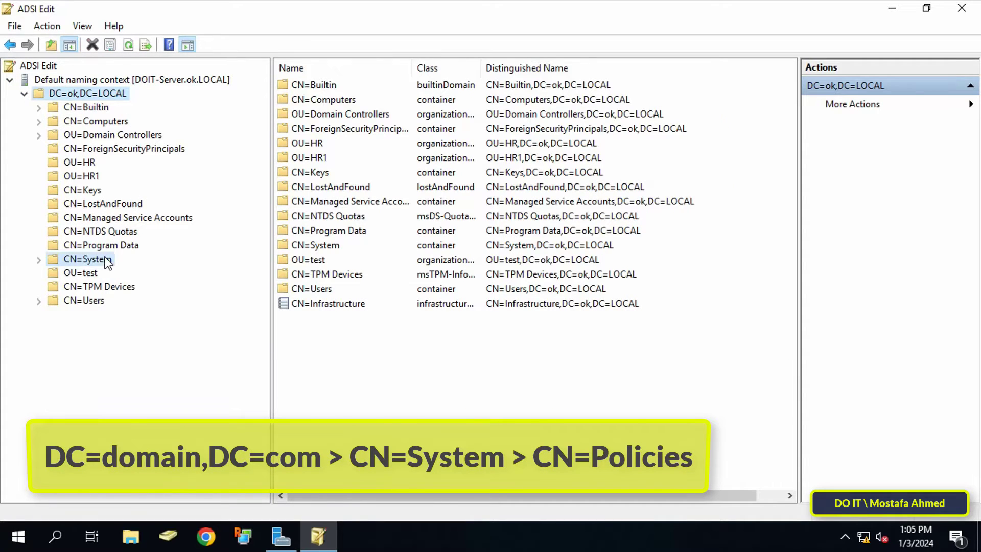
click(87, 259)
click(39, 260)
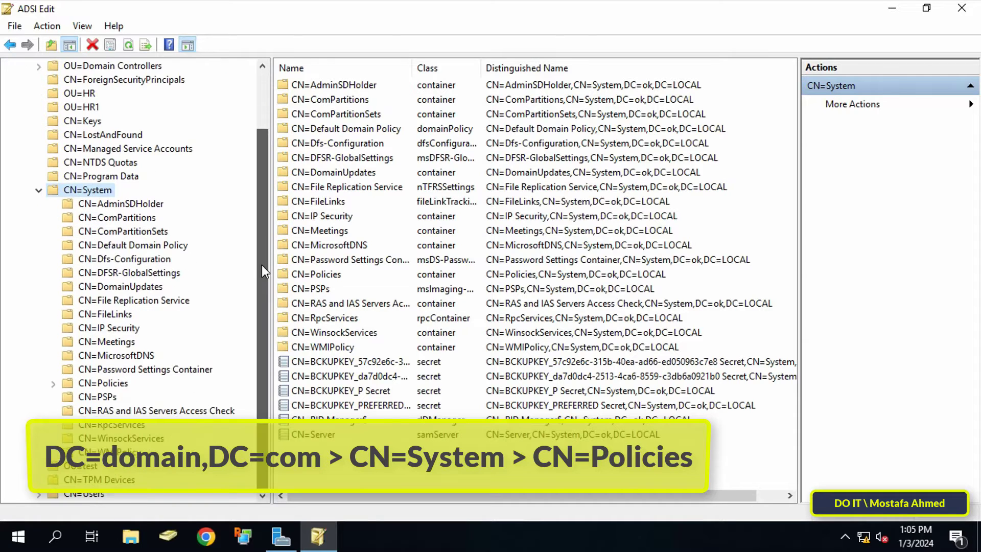
click(121, 383)
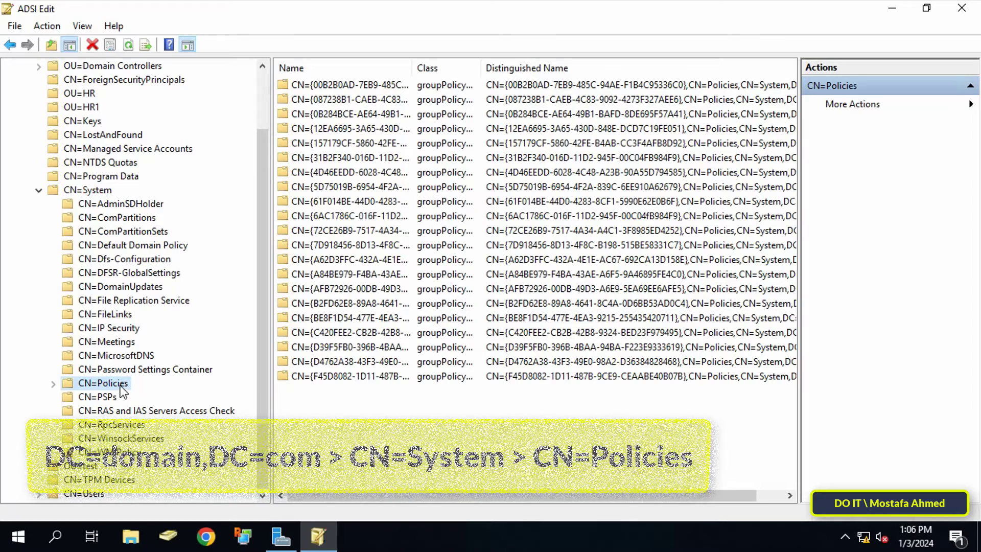
right_click(122, 386)
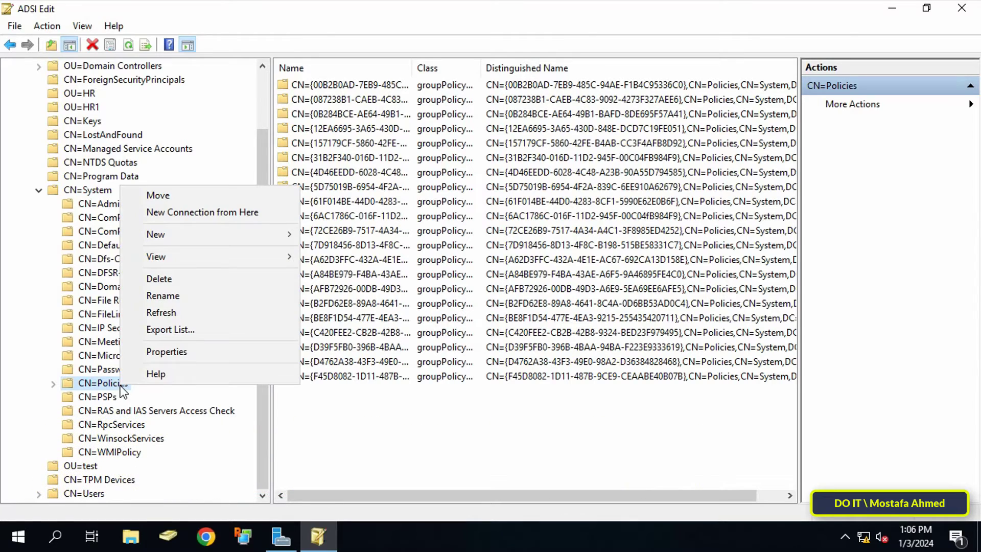
Step: From CN=Policies Properties, open Advanced Security Settings' Auditing list and add a new entry
click(289, 353)
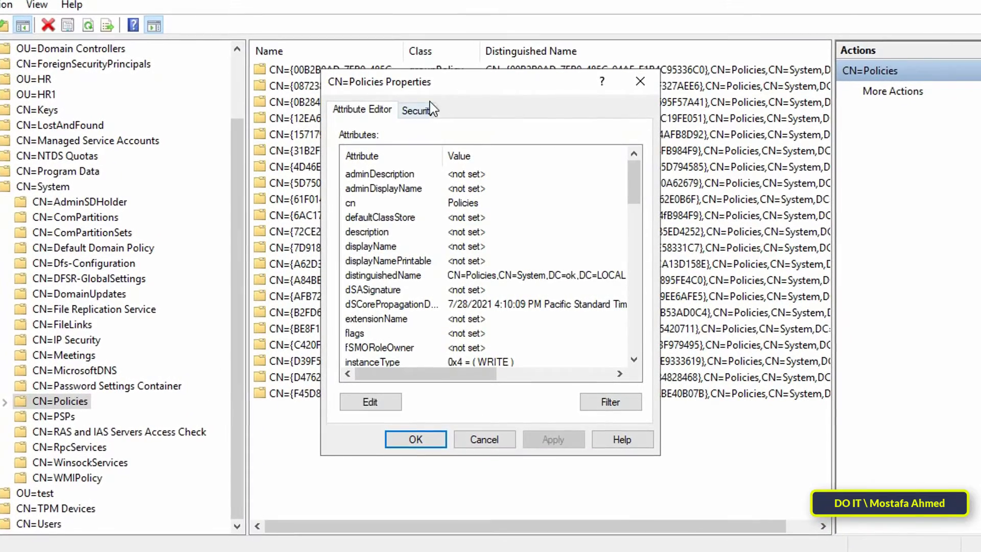
click(418, 111)
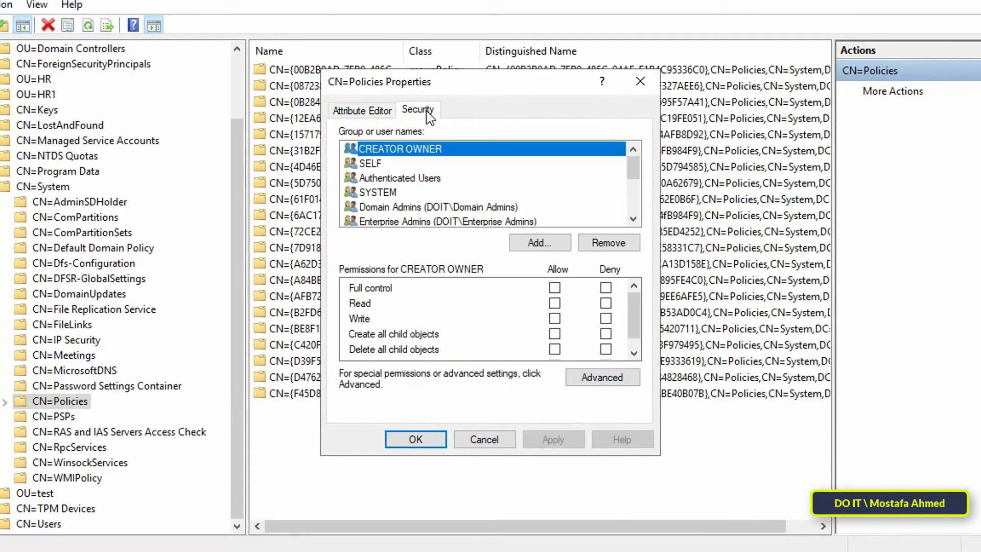
click(601, 380)
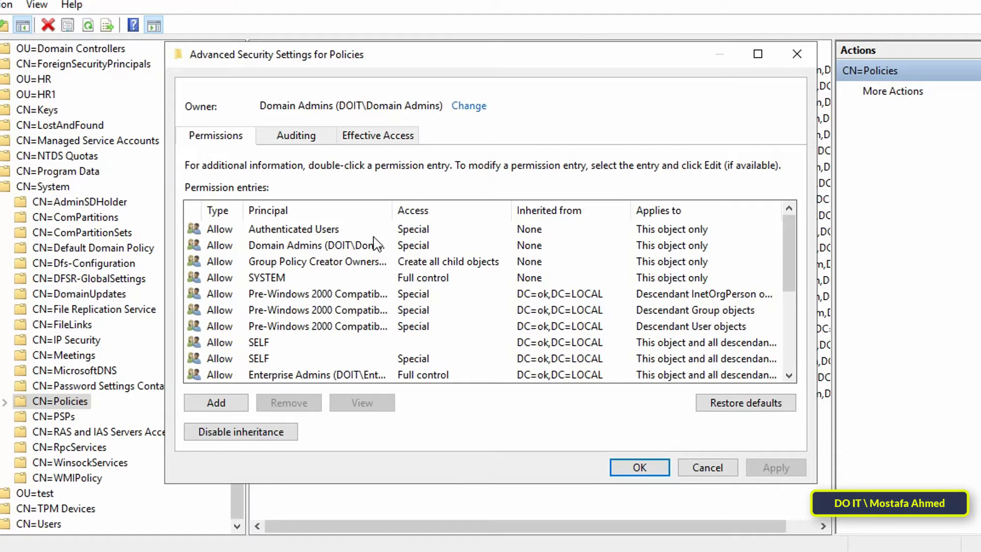
click(292, 137)
click(238, 402)
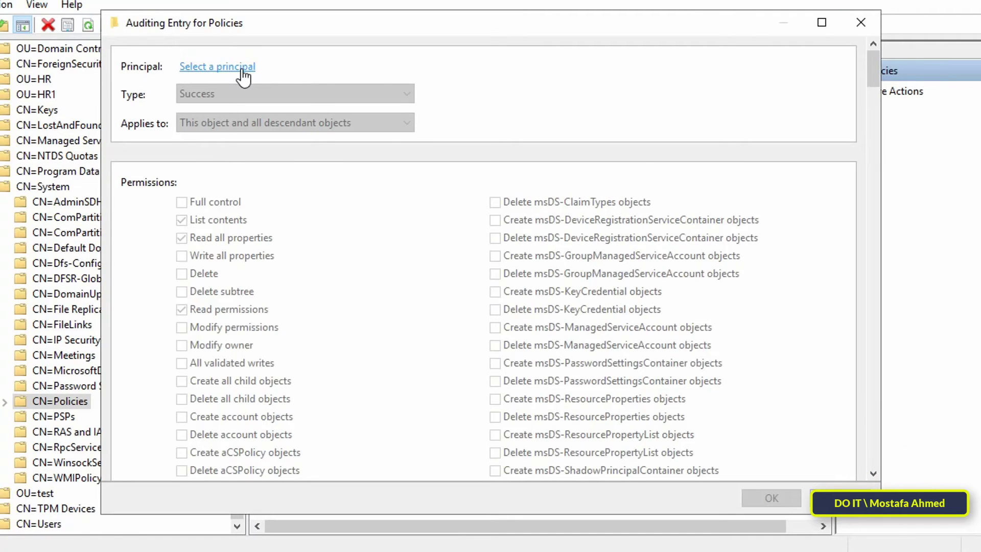
Step: Set the auditing entry's principal to Everyone, applying to this object and all descendant objects
click(242, 71)
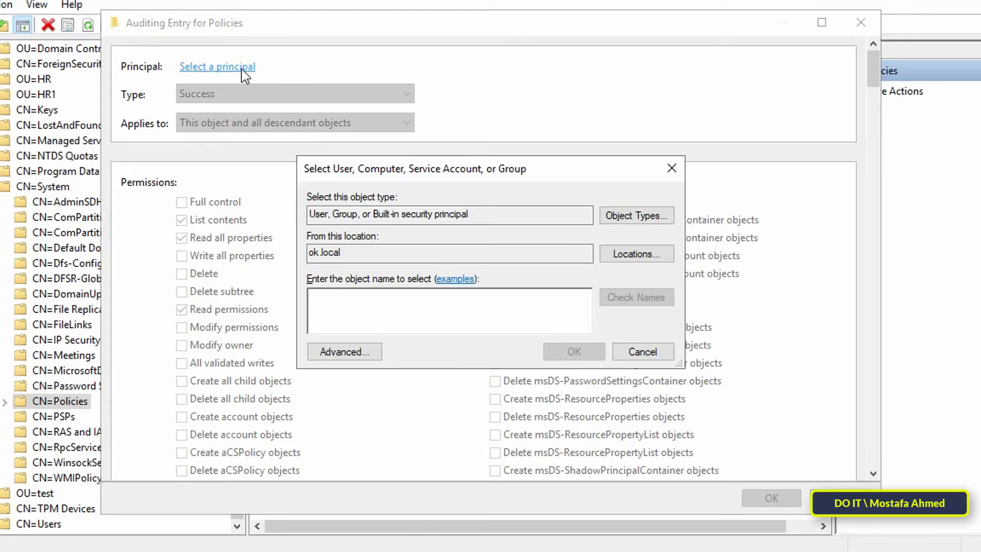
text(everyone)
click(649, 302)
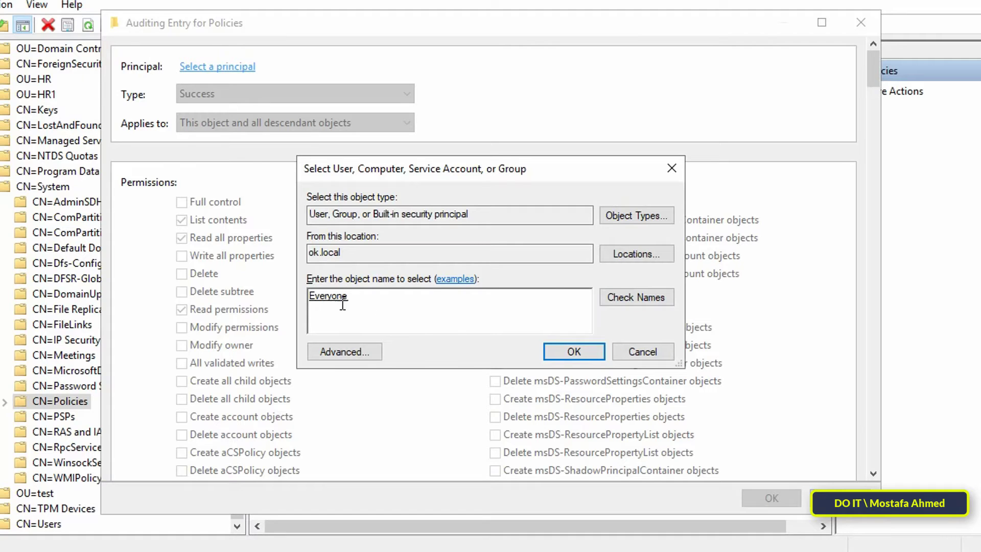
click(550, 352)
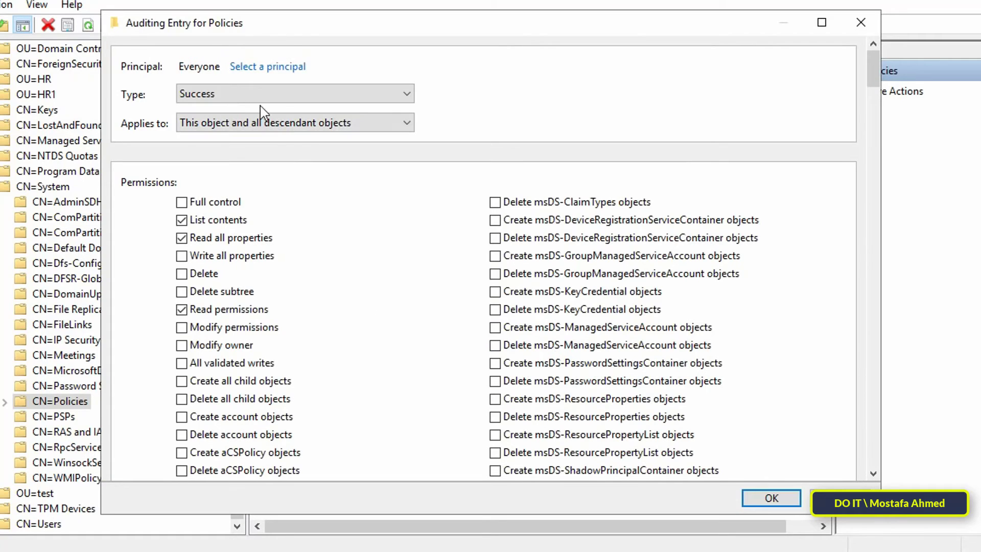
click(407, 123)
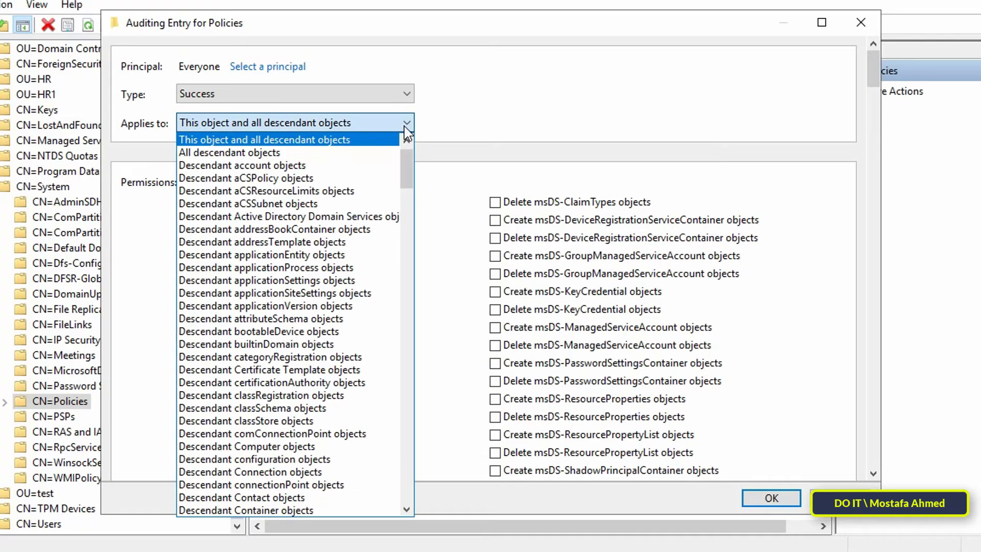
click(366, 144)
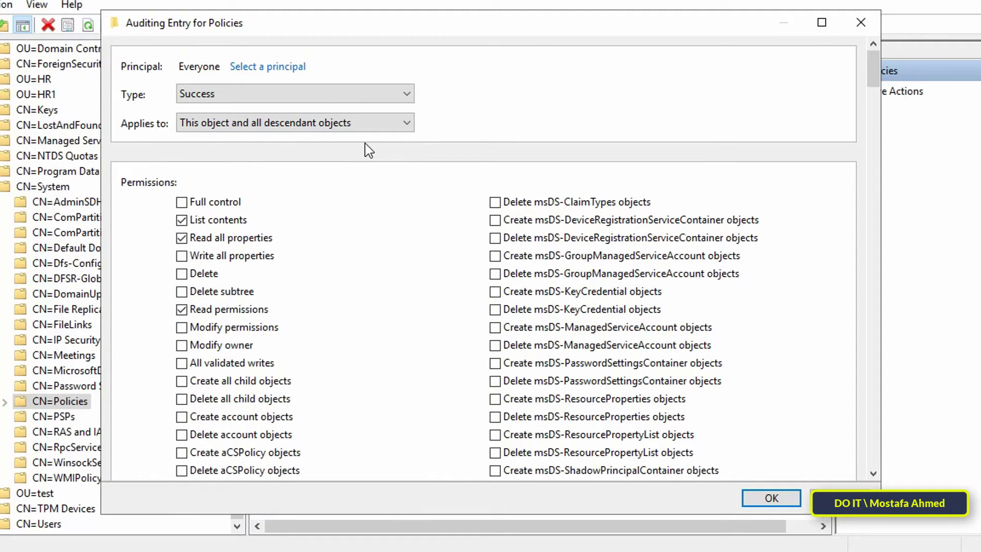
Step: Audit Everyone creating and deleting groupPolicyContainer objects on CN=Policies, saving and closing all security dialogs
drag(870, 69, 866, 180)
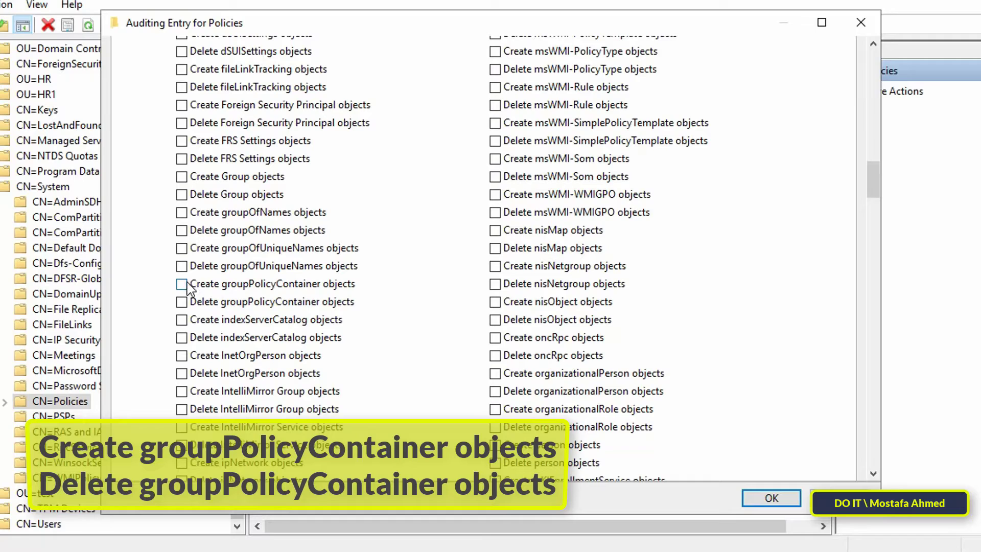
click(184, 302)
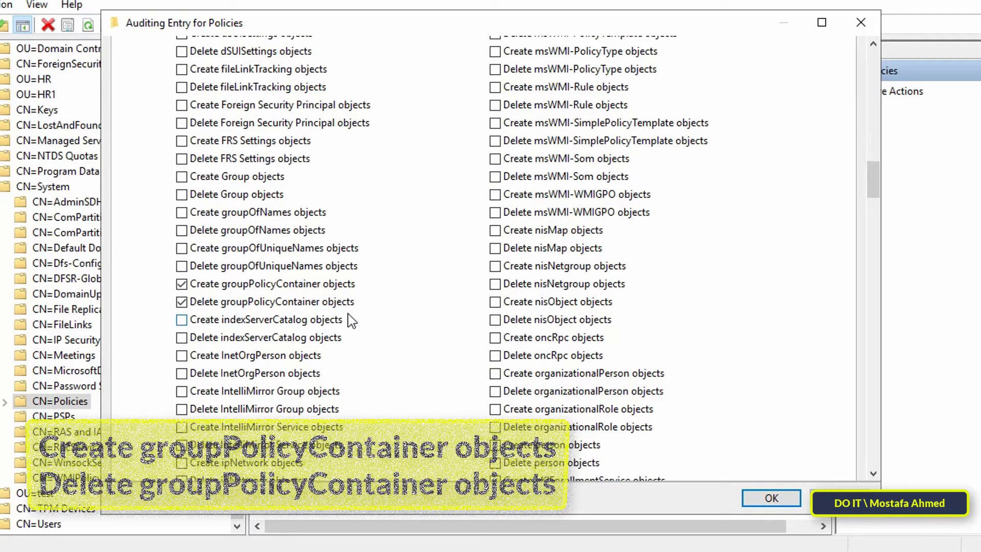
click(772, 499)
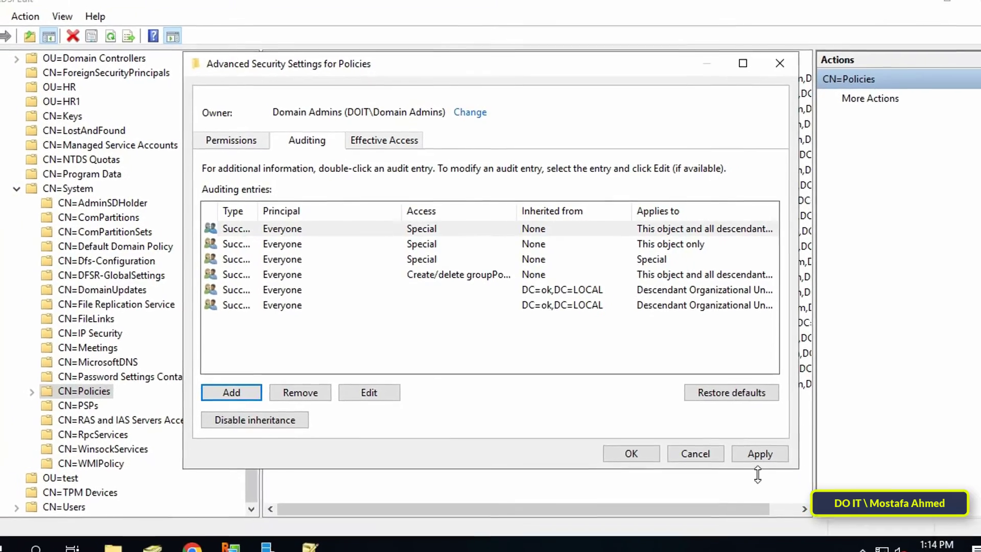
click(761, 454)
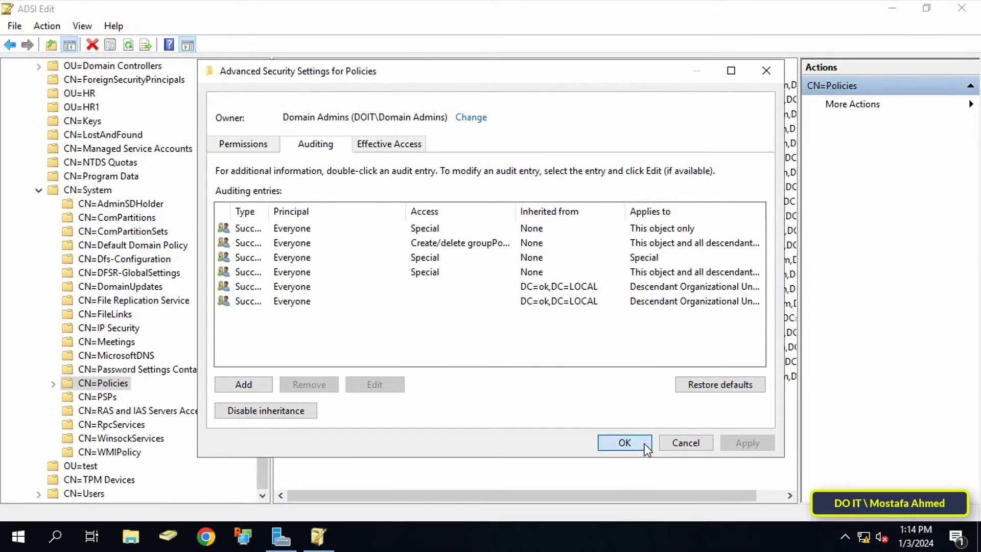
click(645, 443)
click(432, 410)
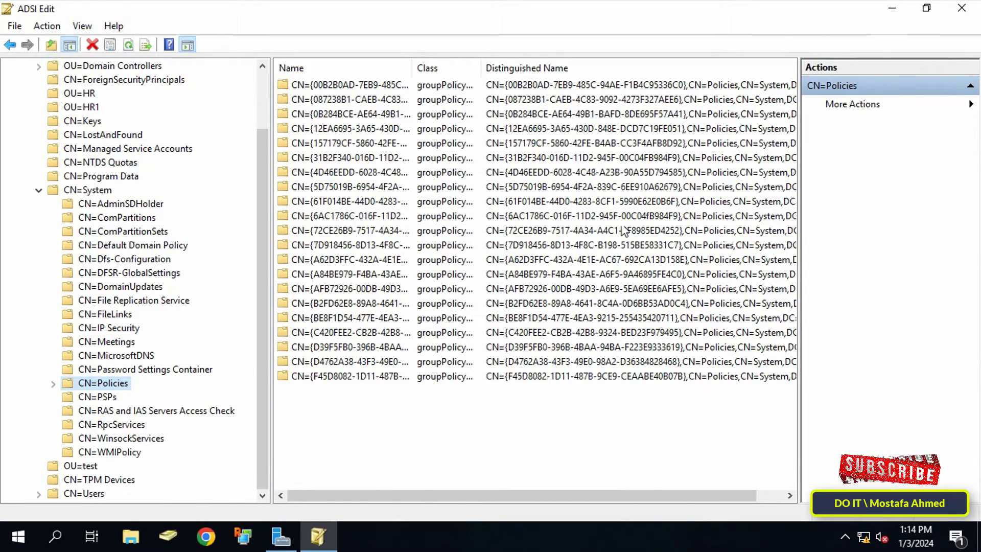
Step: Close ADSI Edit and browse from This PC to C:\Windows\SYSVOL\domain, selecting the Policies folder
click(965, 12)
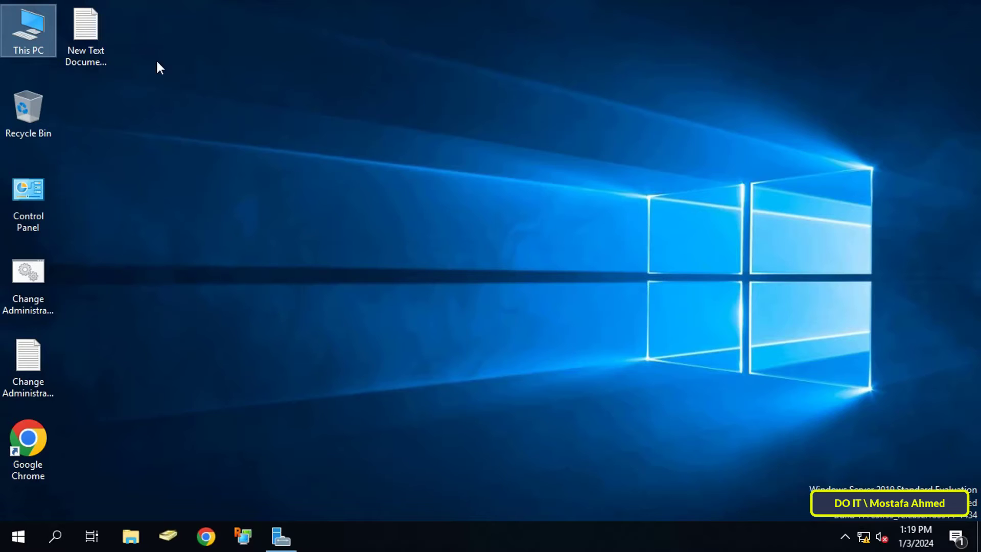
double_click(34, 35)
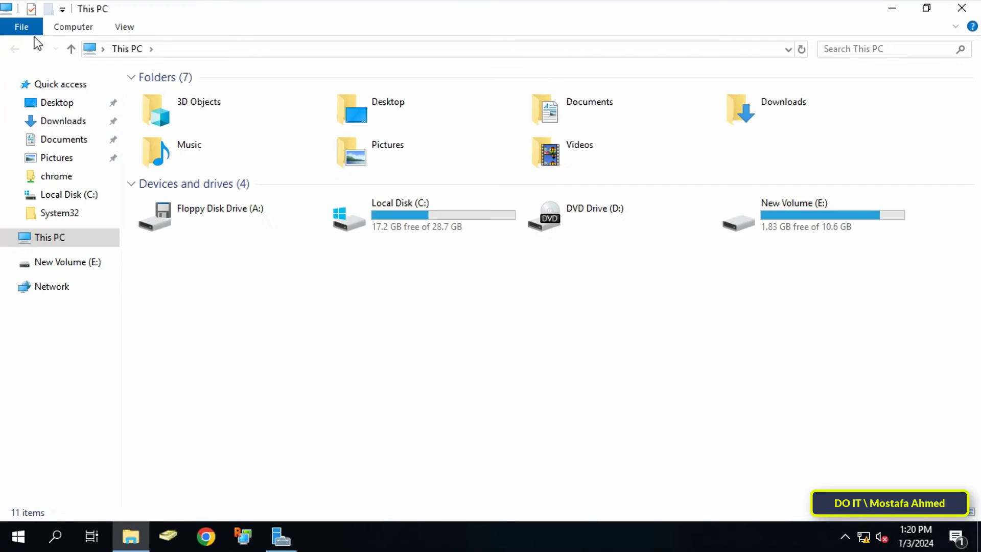
click(404, 221)
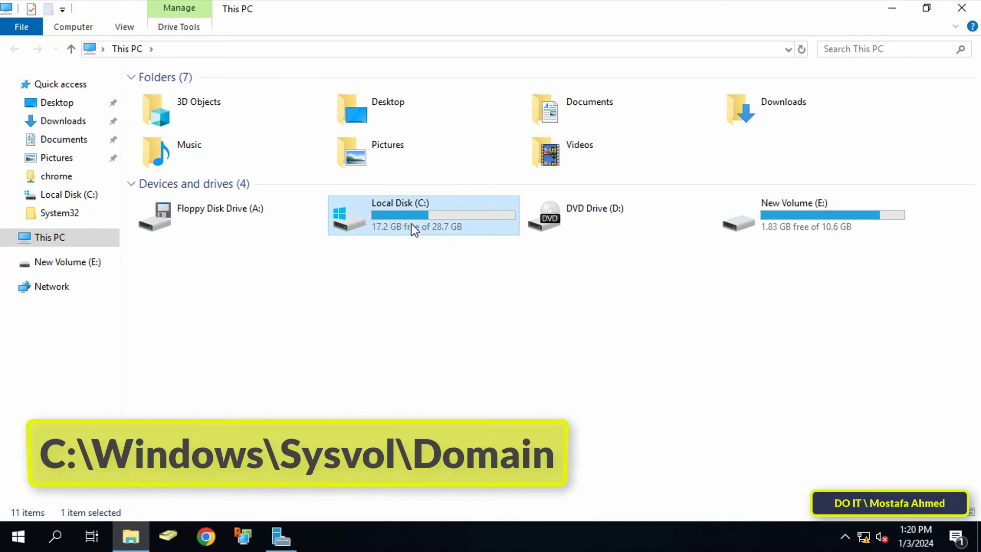
double_click(413, 229)
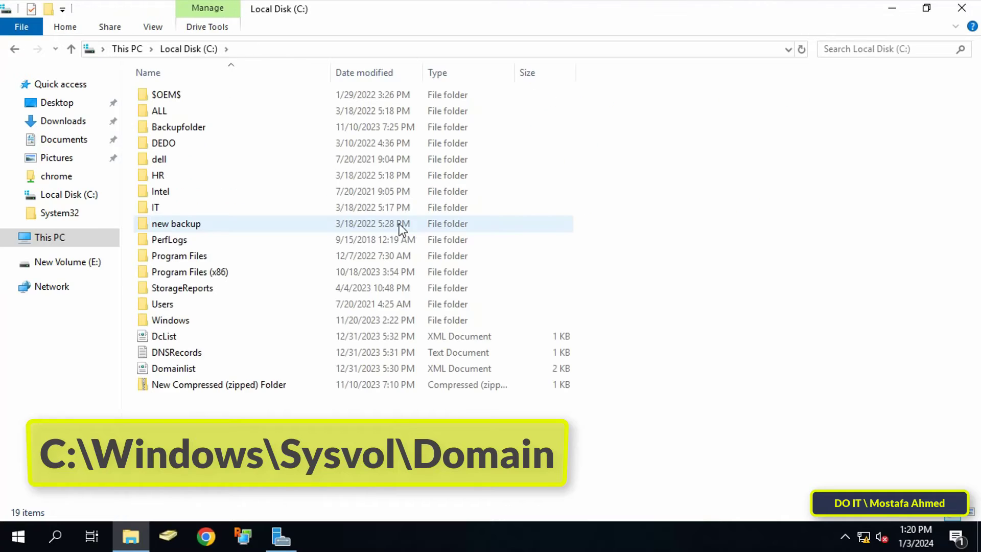
double_click(197, 324)
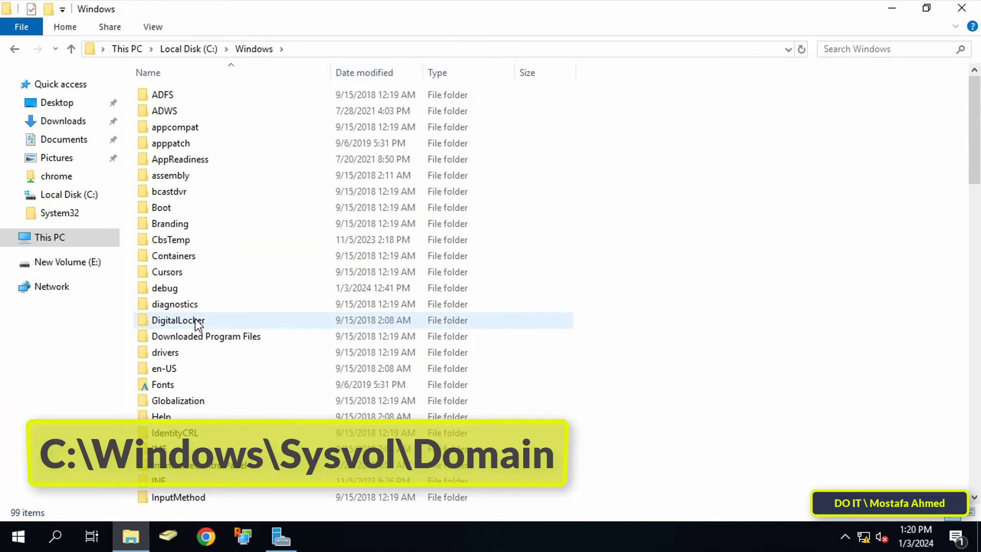
text(sys)
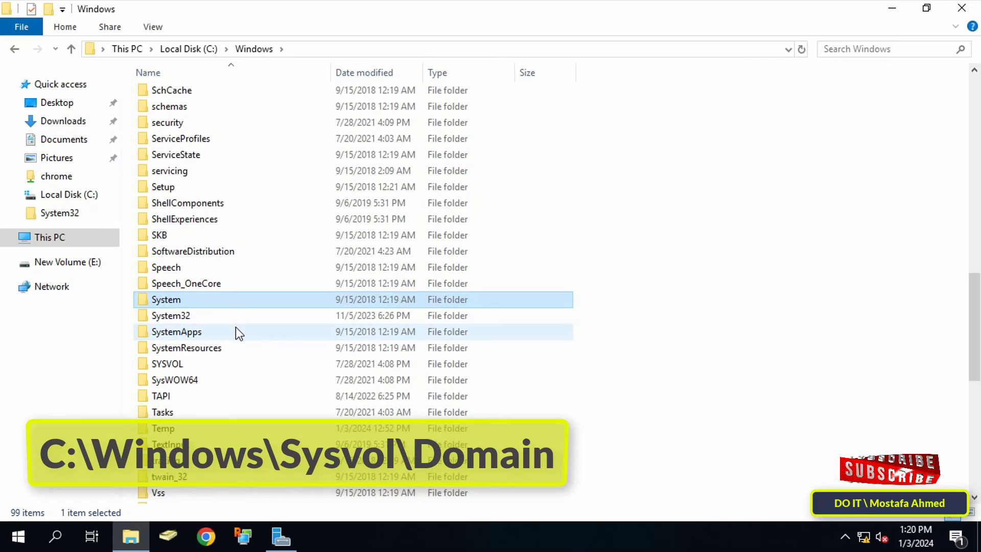
click(178, 363)
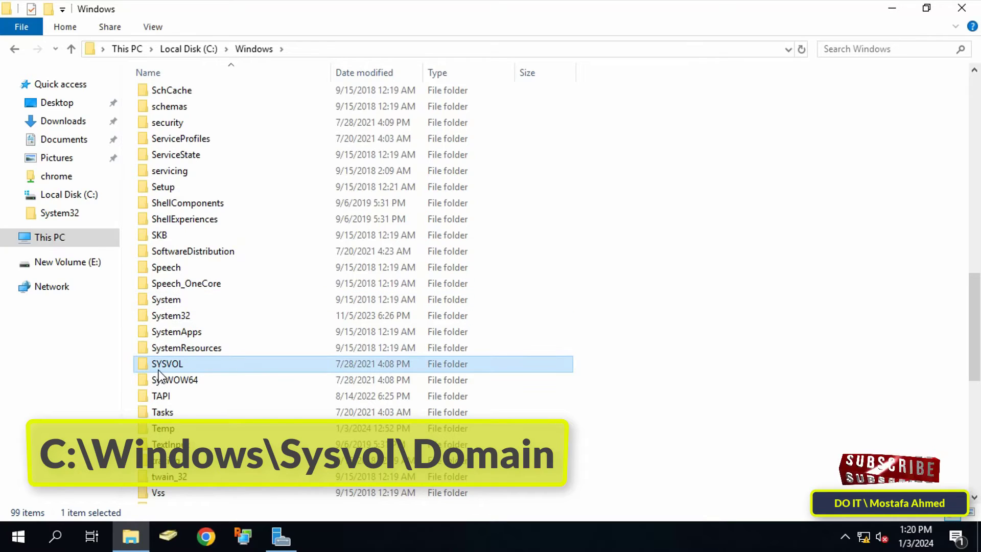
double_click(170, 366)
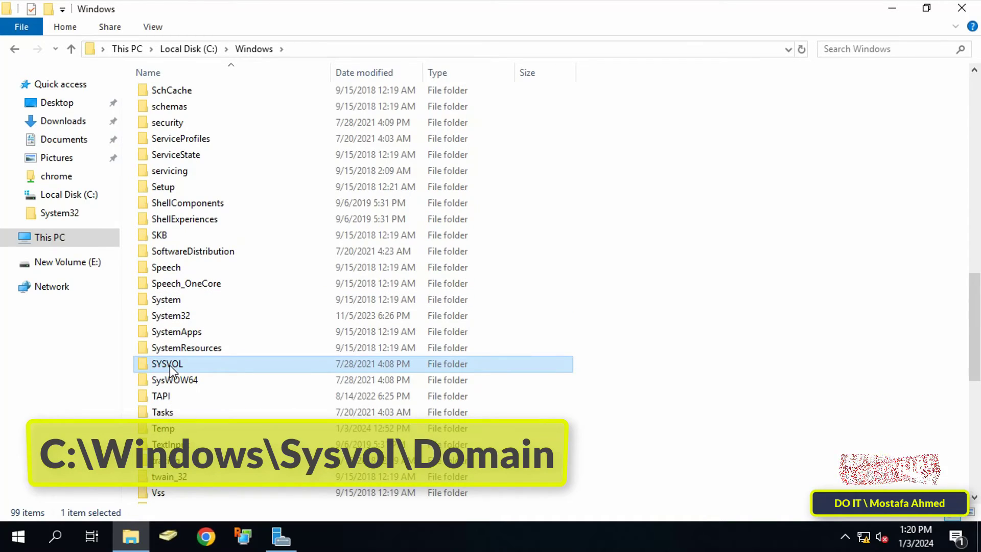
double_click(217, 94)
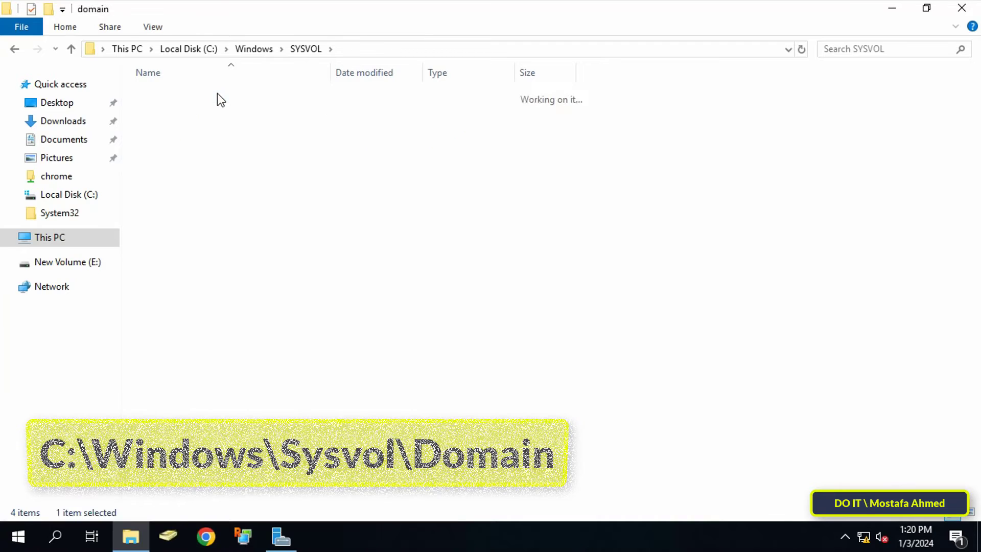
click(179, 94)
Step: Start a new auditing entry in the Policies folder's advanced security settings
right_click(177, 94)
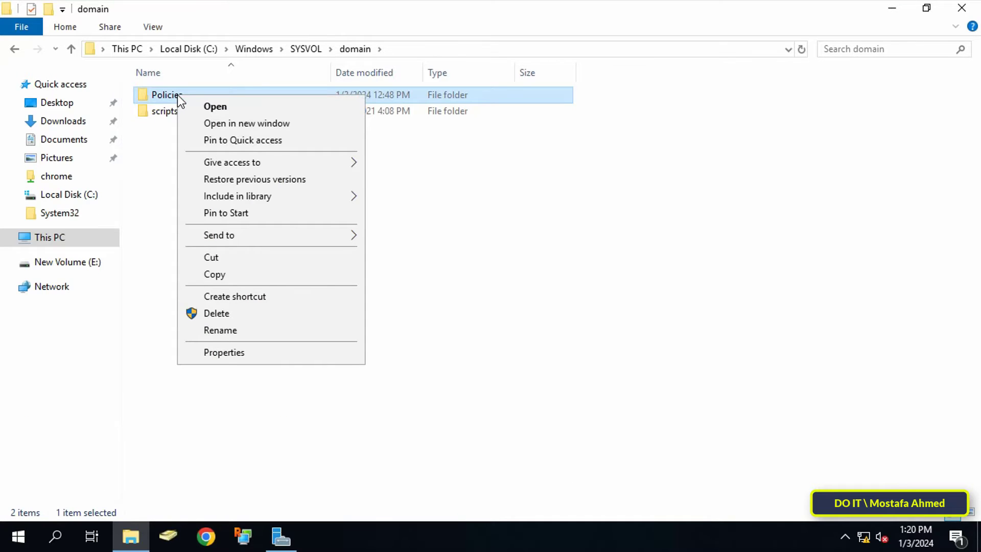
click(300, 352)
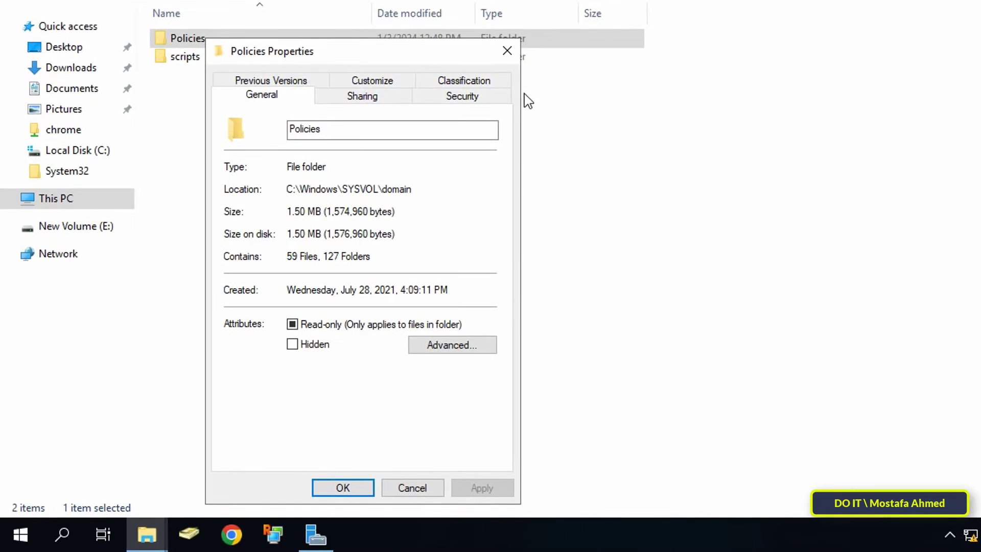
click(498, 101)
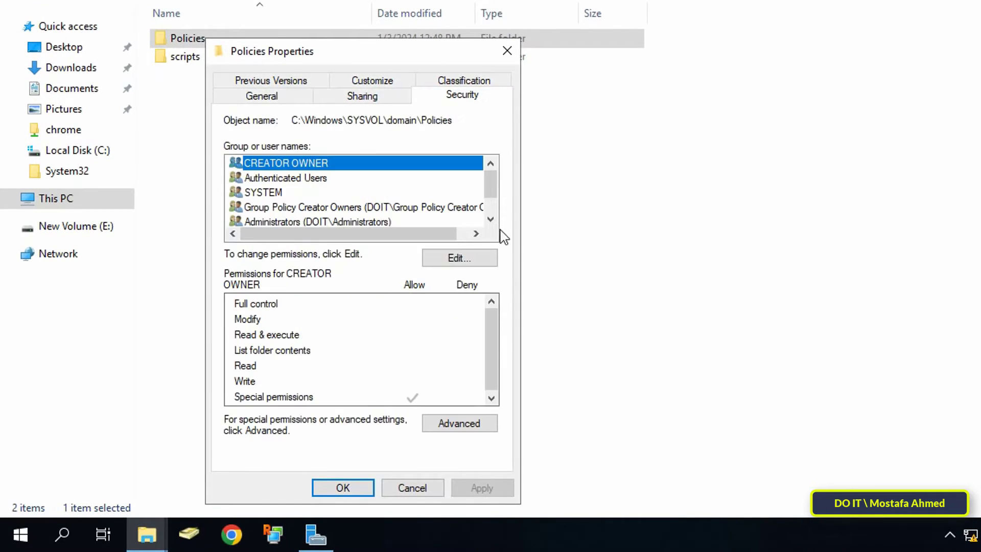
click(492, 428)
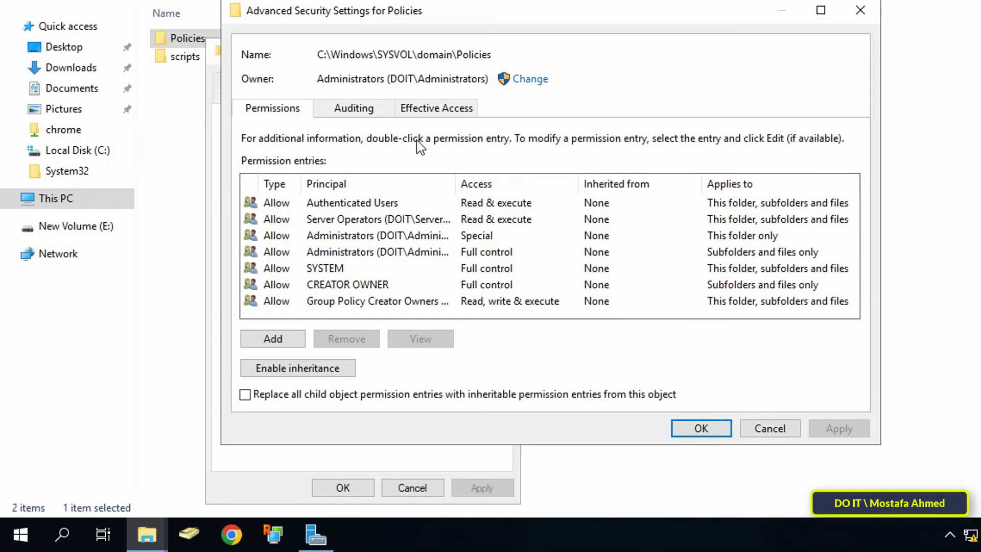
click(365, 112)
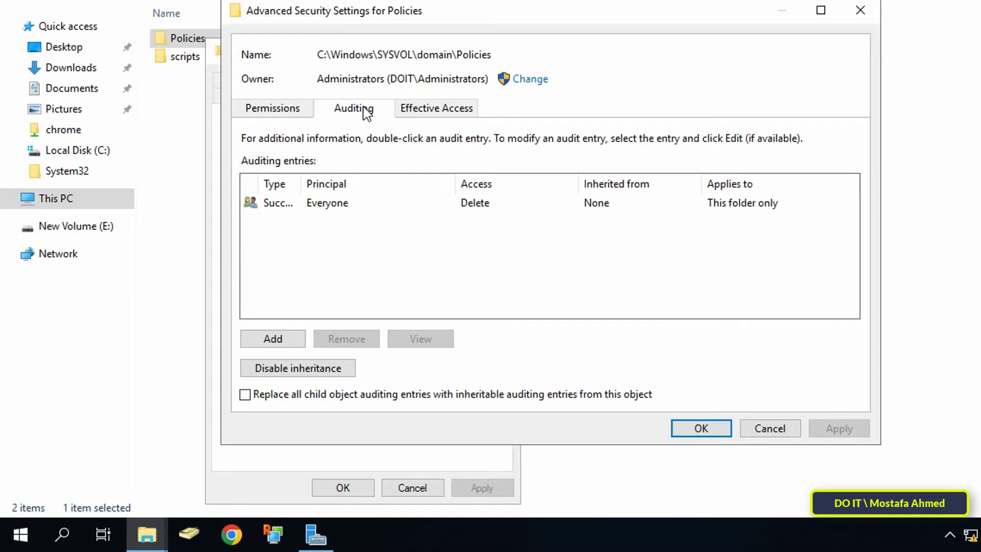
click(283, 339)
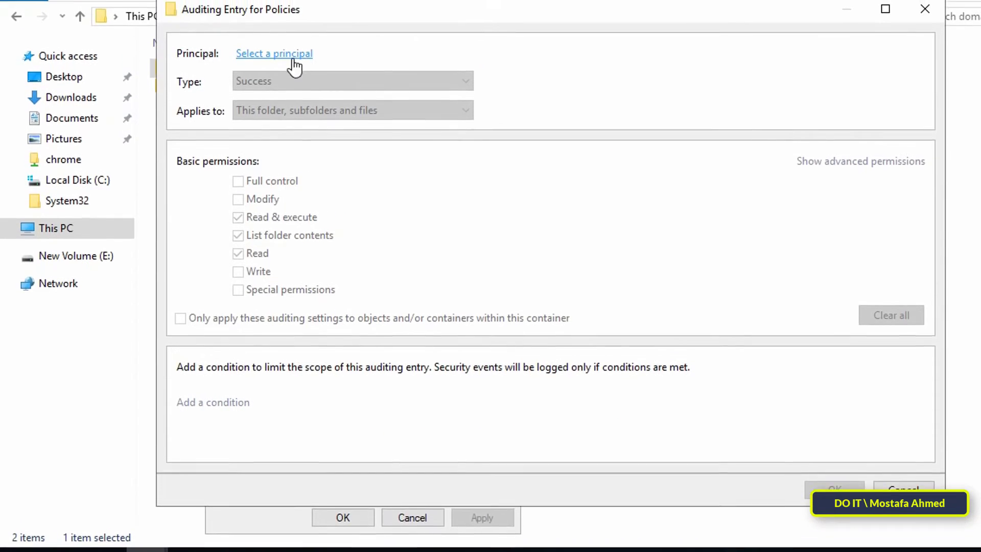
Step: Set the audit entry to Everyone, success and failure, applying to this folder, subfolders and files
click(293, 62)
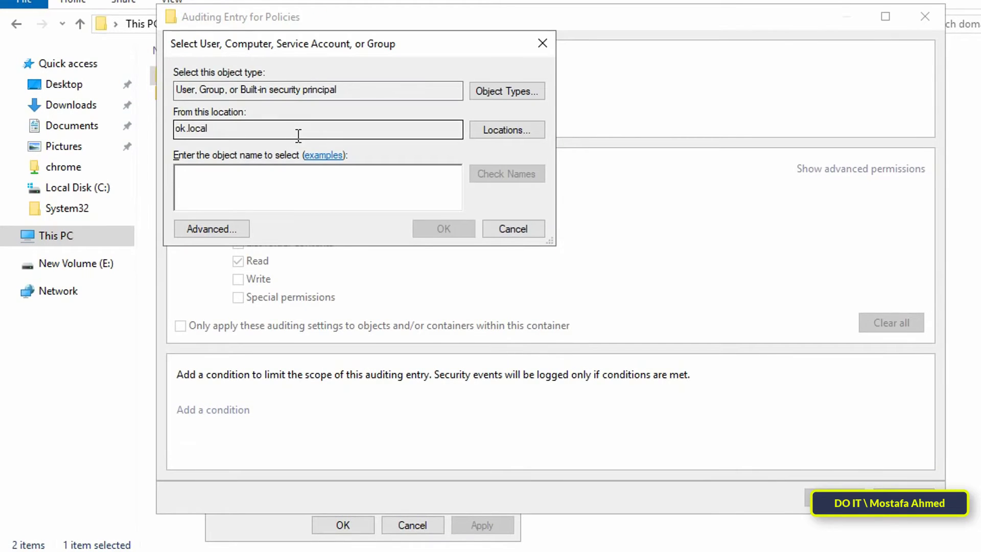
text(everyone)
click(487, 174)
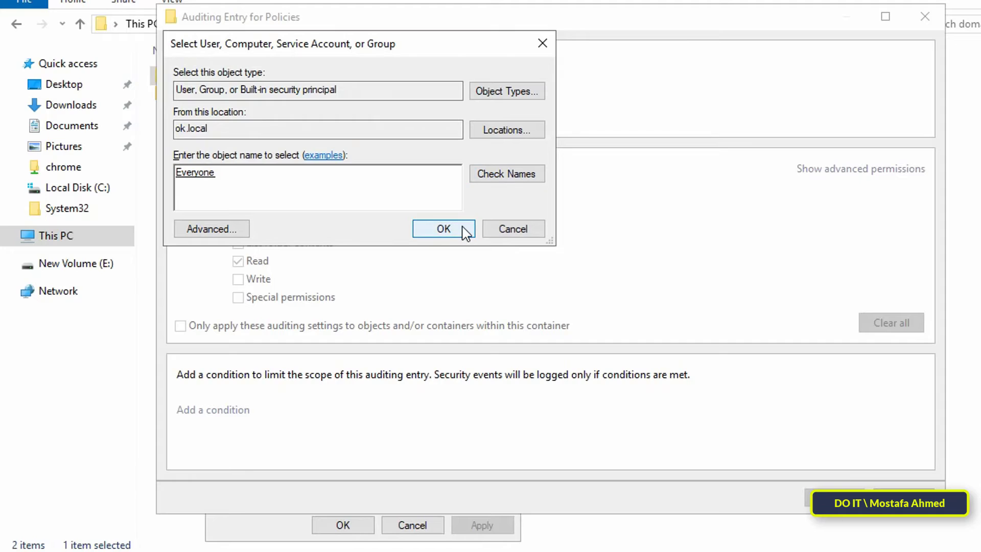
click(444, 229)
click(468, 89)
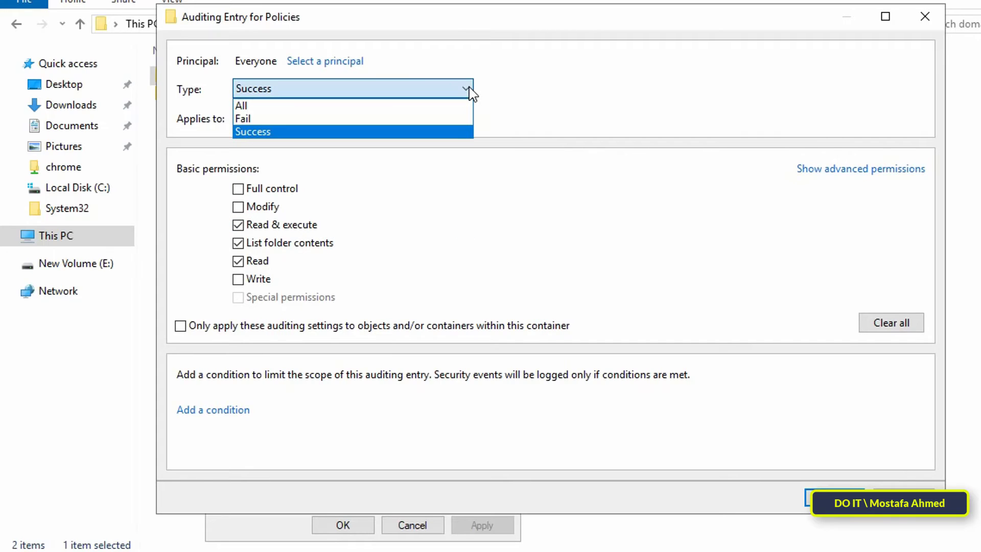
click(447, 105)
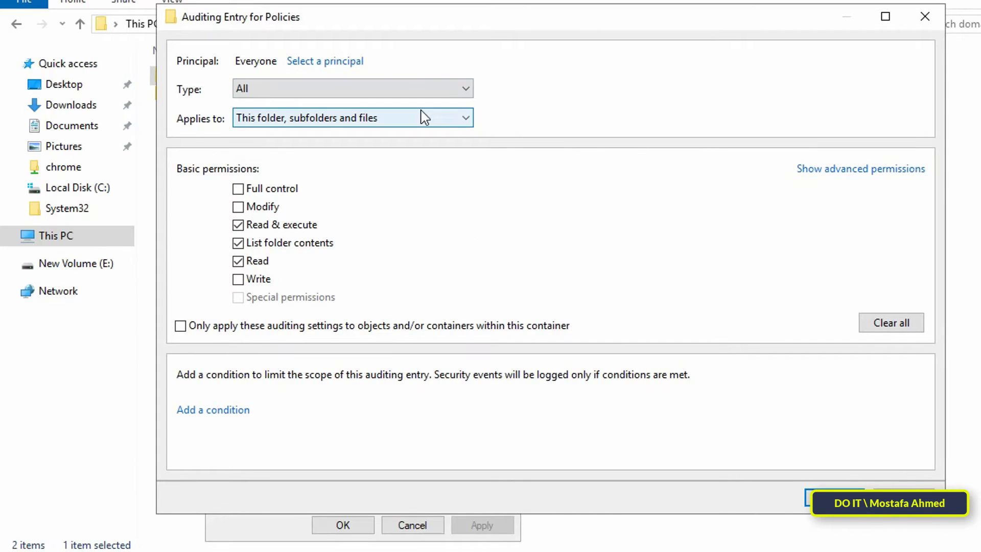
click(463, 123)
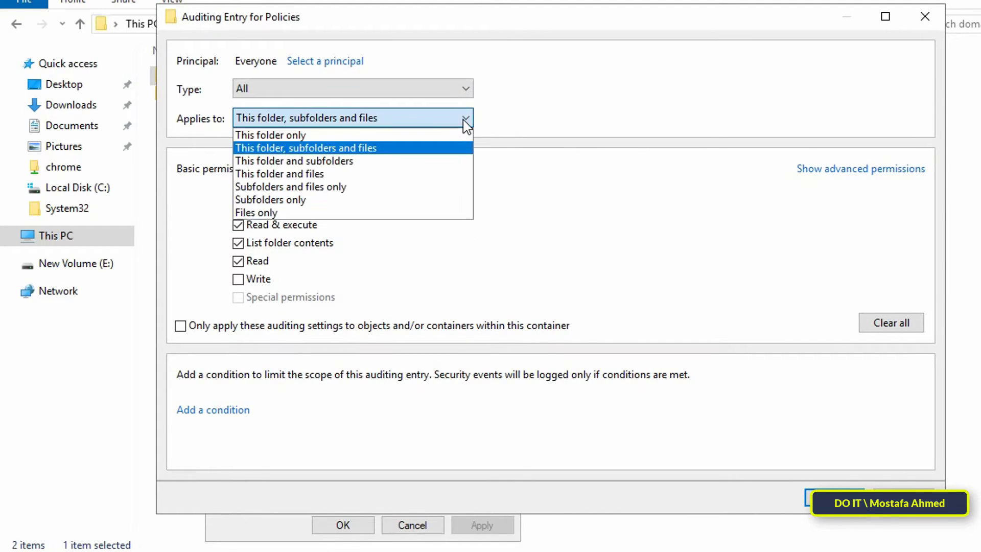
click(399, 148)
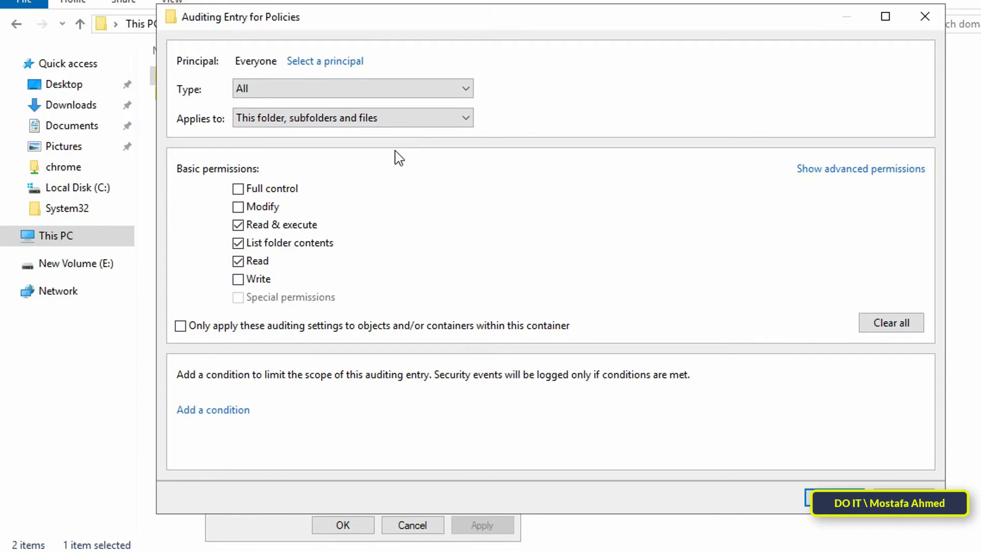
Step: Give the entry Full control auditing and save it through all Policies dialogs
click(862, 174)
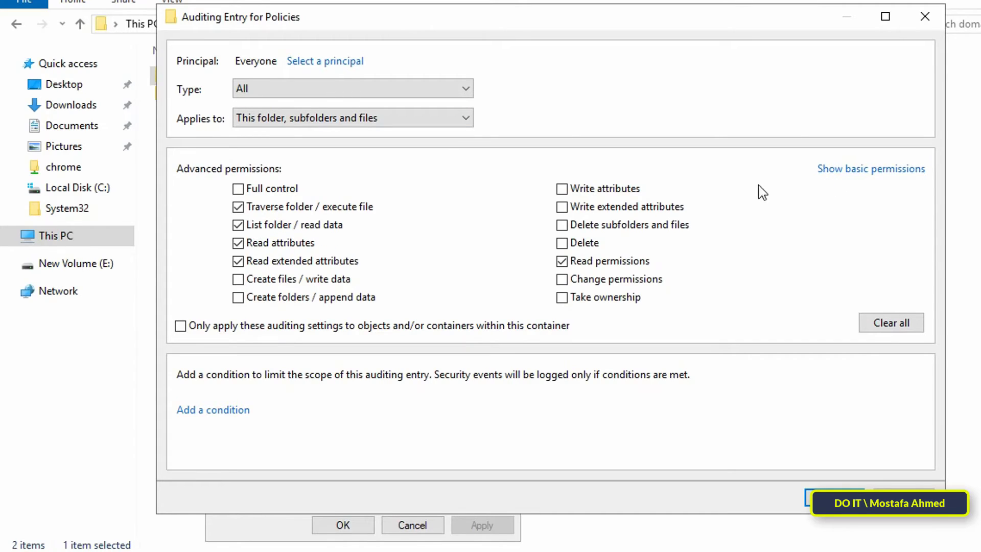
click(242, 189)
click(834, 497)
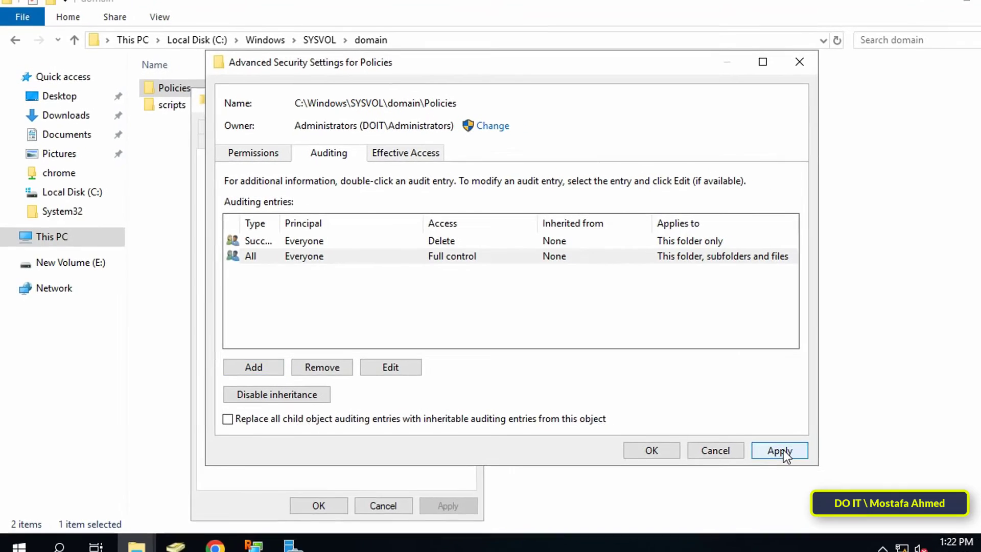
click(782, 451)
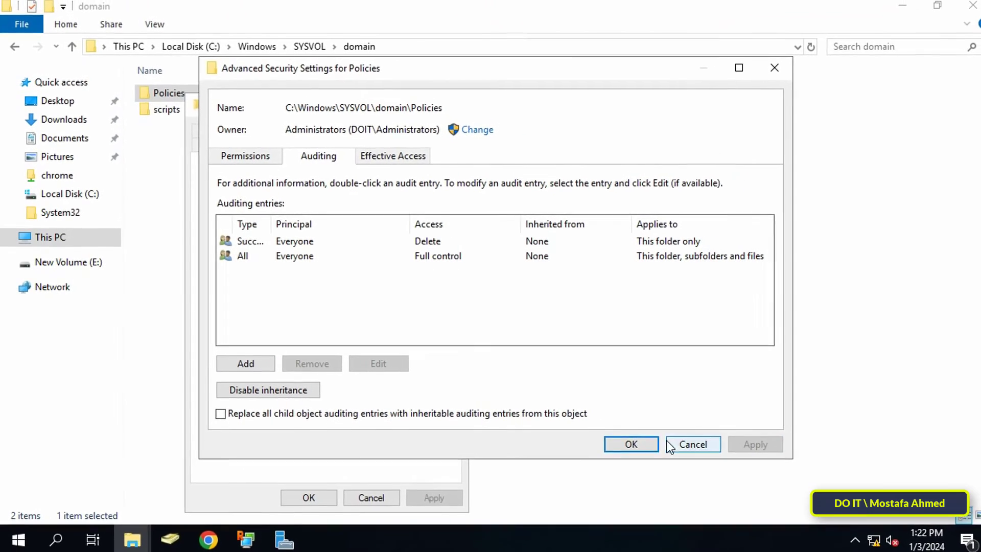
click(660, 451)
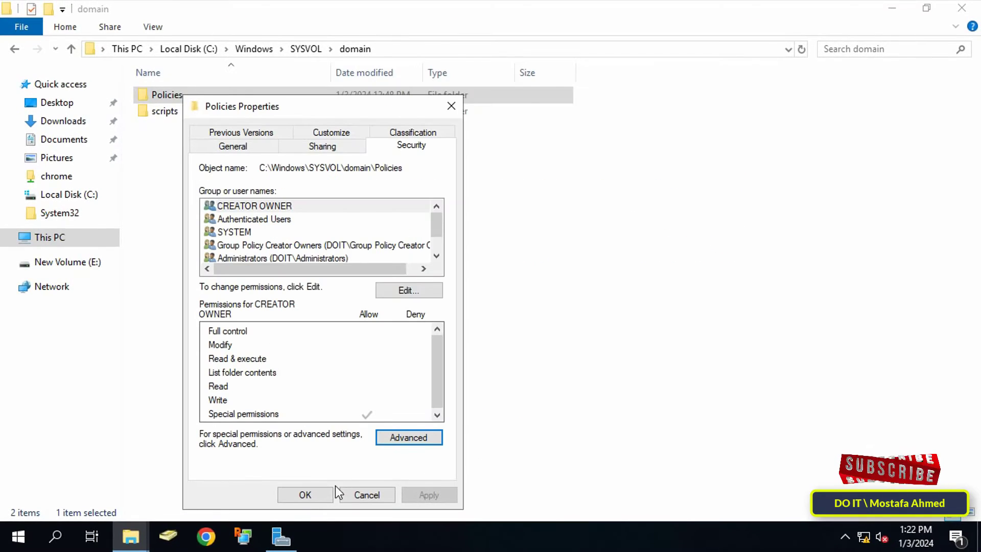
click(320, 494)
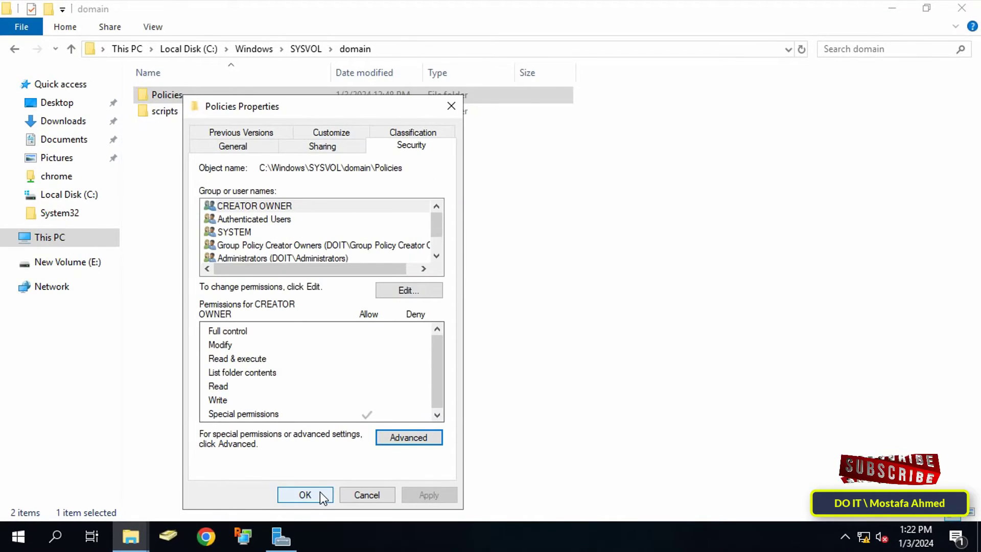
click(364, 435)
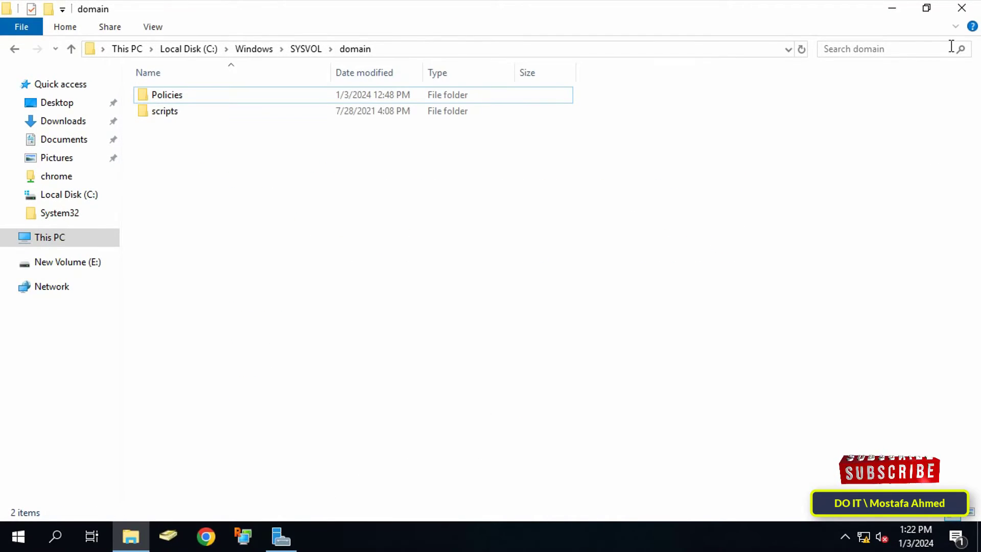
Step: Close File Explorer and run Event Viewer as administrator from a search for 'event viewer'
click(961, 8)
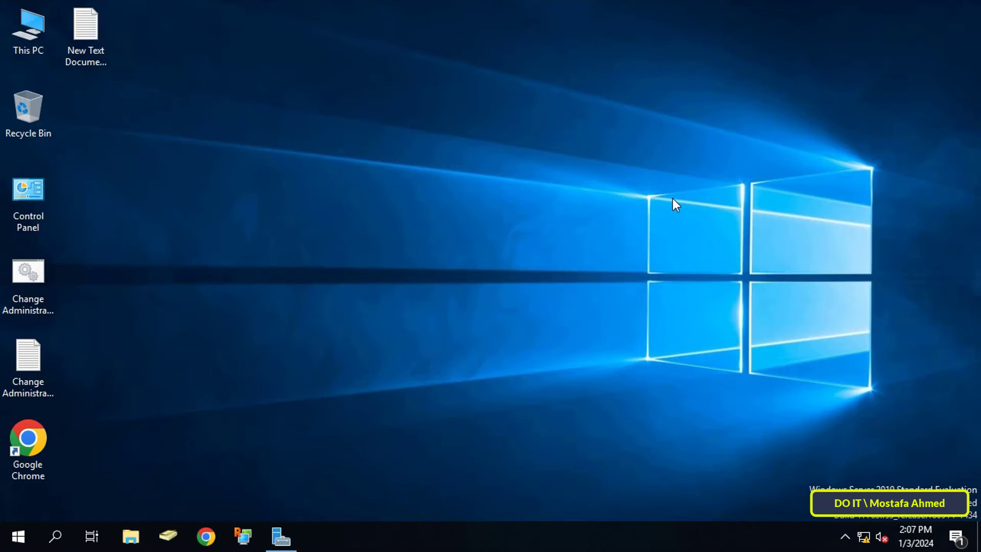
click(52, 541)
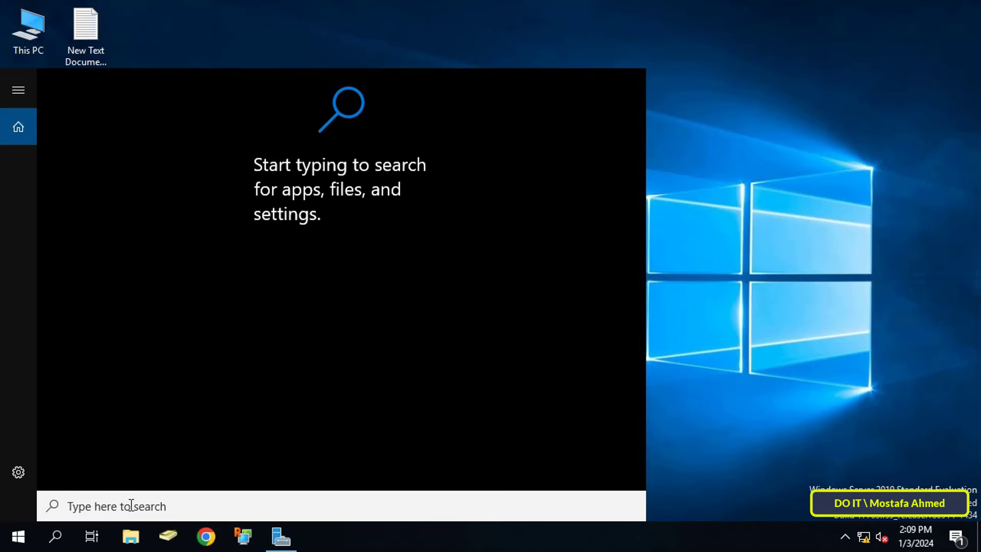
text(ev)
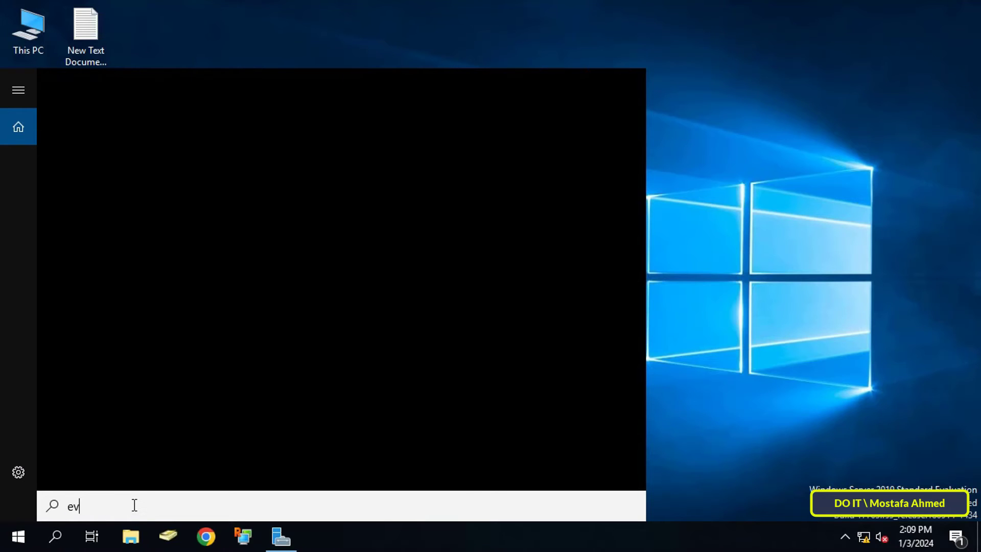
text(ent )
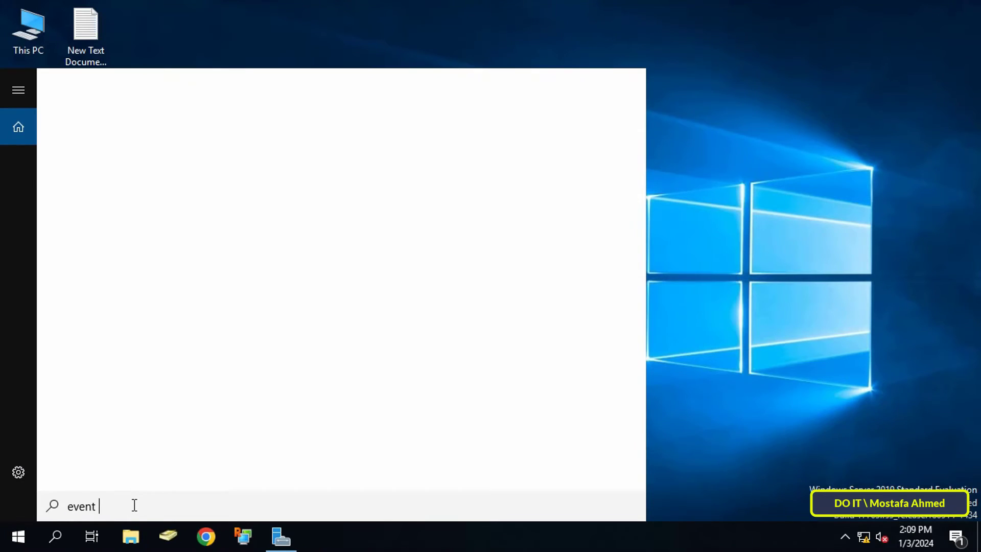
text(viewer)
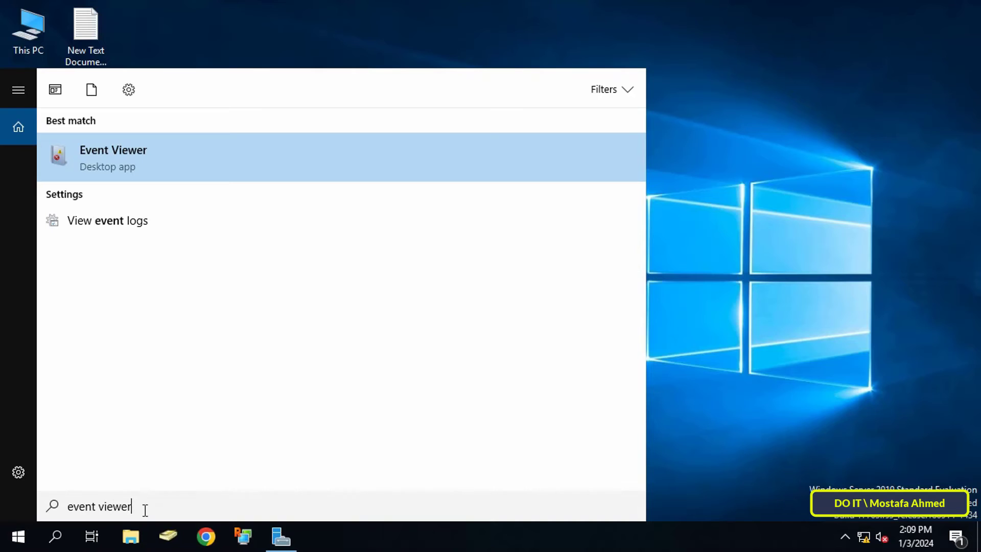
right_click(312, 153)
click(343, 169)
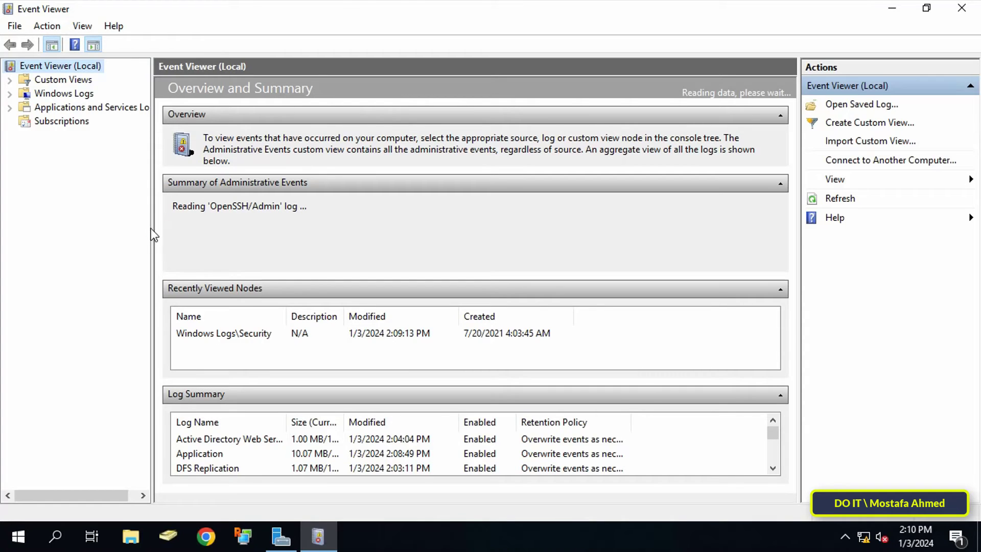
Step: Show the Security log under Windows Logs in a widened tree and bring up Filter Current Log
drag(153, 228, 210, 232)
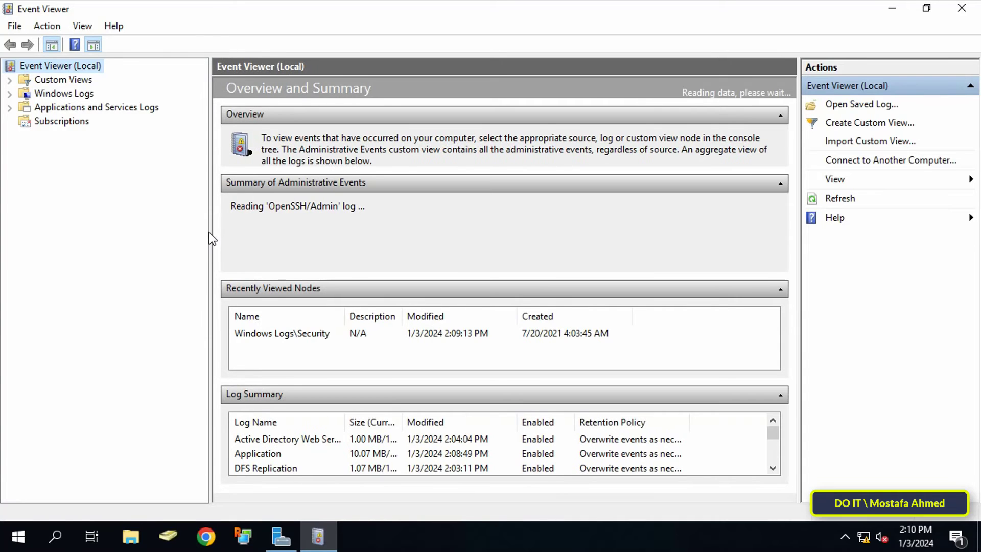
click(79, 98)
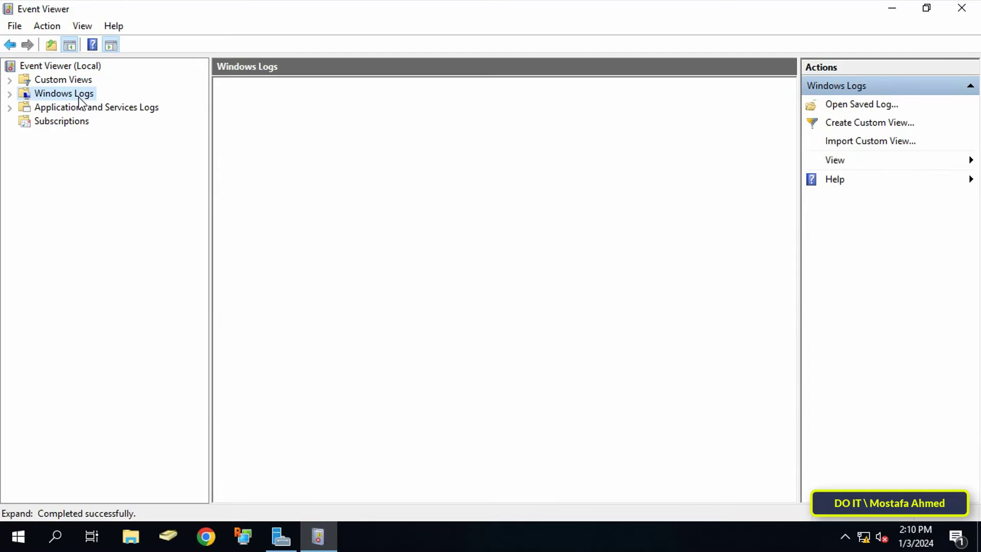
click(9, 94)
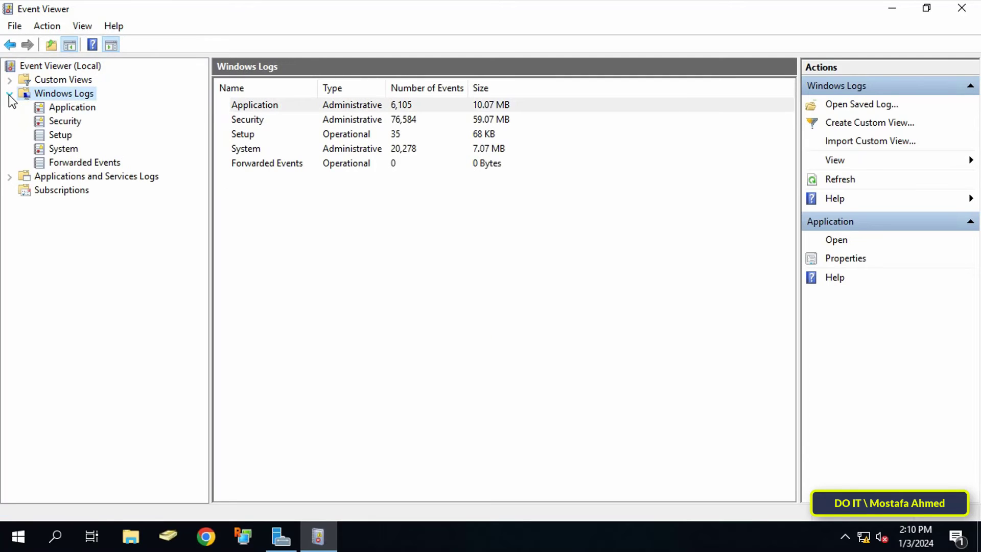
click(70, 121)
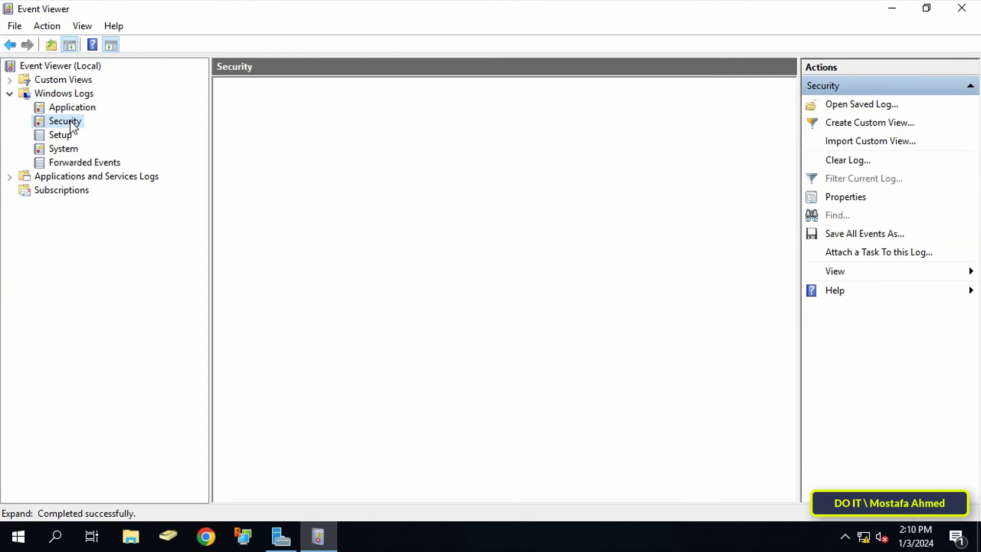
drag(356, 184, 349, 282)
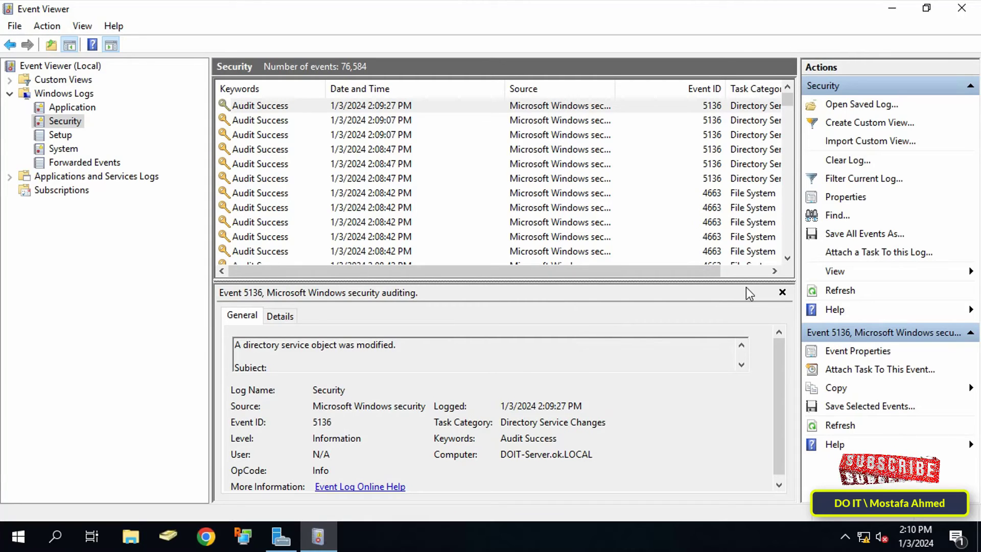
click(862, 180)
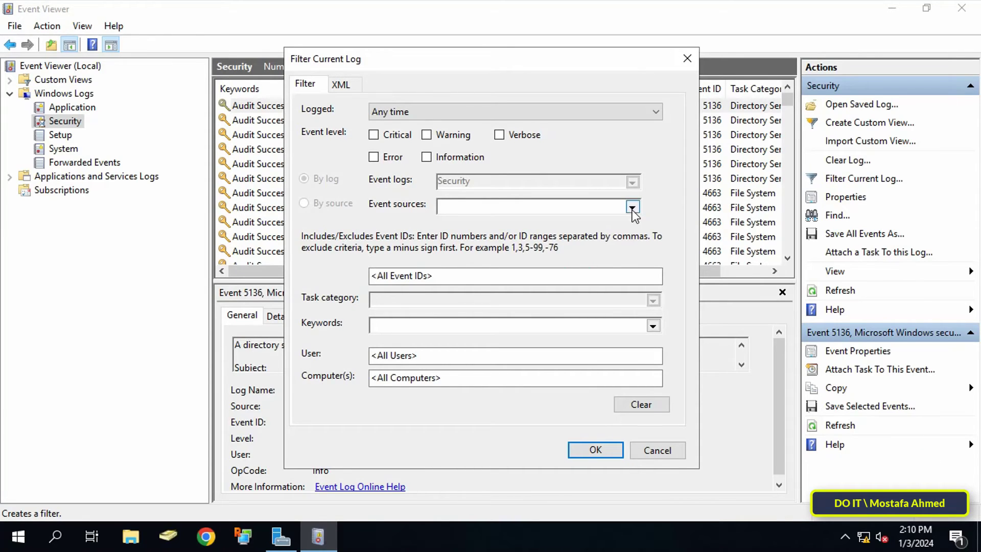
Step: Filter the Security log to event ID 5137
click(455, 276)
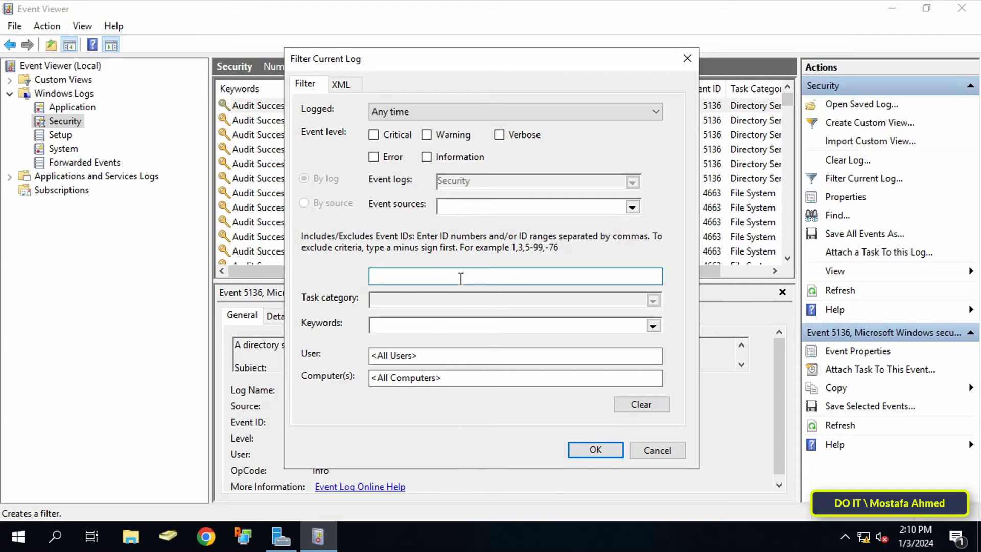
text(5137)
click(594, 451)
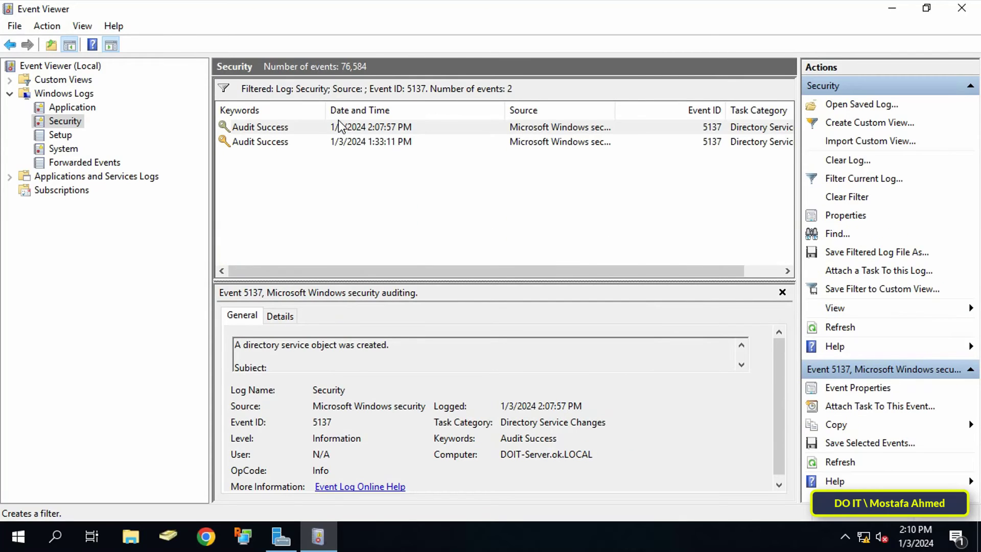
Step: Inspect the subject security ID and account name in both 5137 event details
double_click(277, 127)
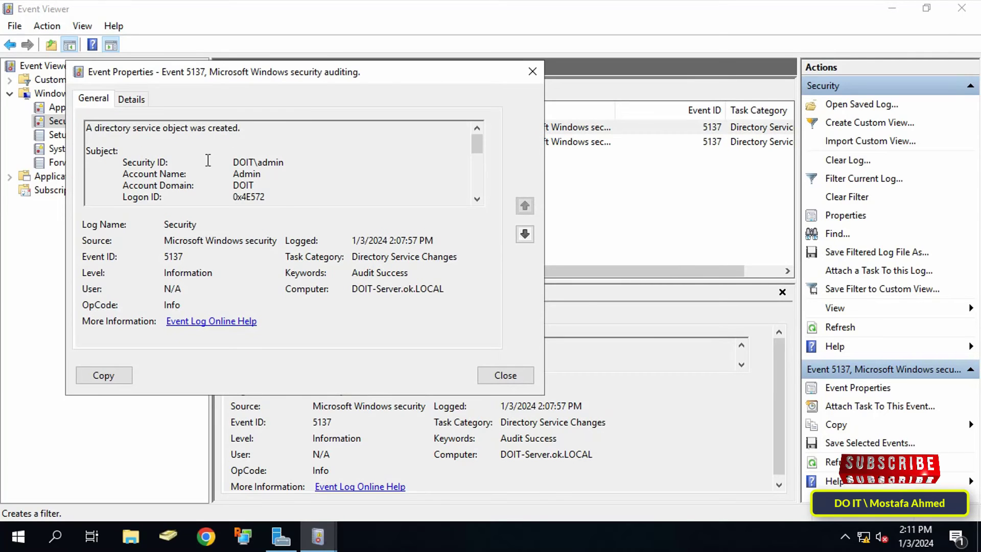
drag(124, 163, 184, 174)
click(233, 160)
triple_click(260, 160)
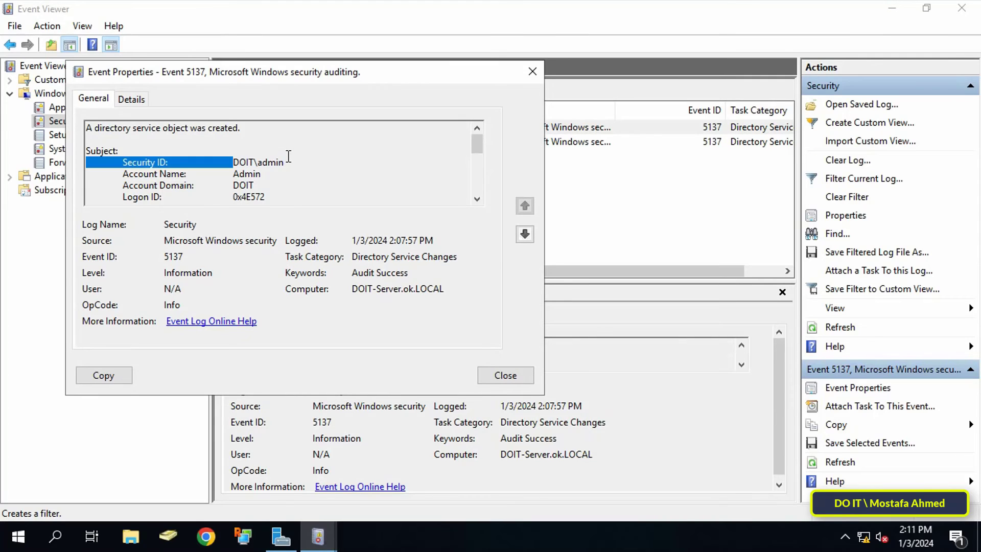
click(176, 174)
drag(237, 174, 251, 174)
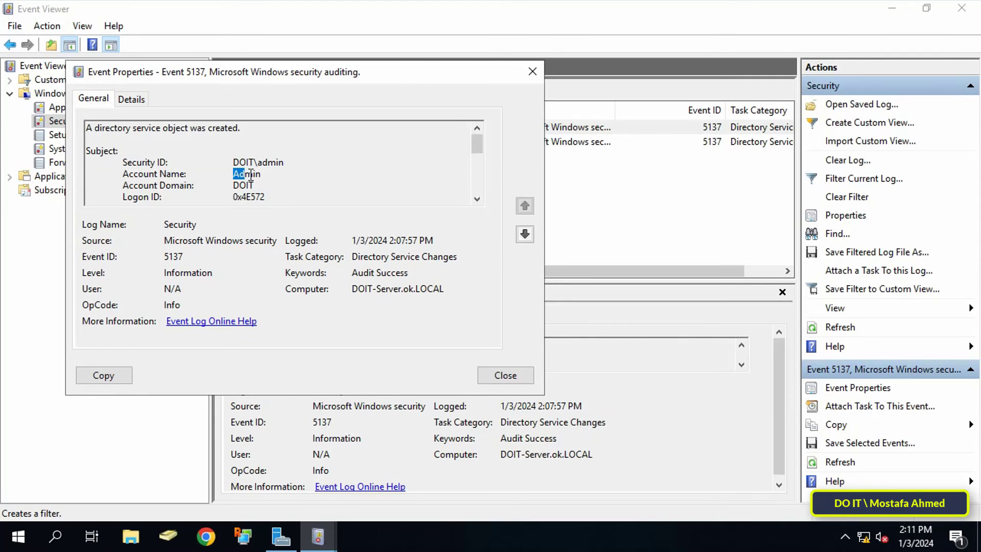
click(245, 180)
mouse_move(476, 145)
mouse_down()
mouse_move(478, 159)
mouse_move(477, 141)
mouse_up()
click(515, 373)
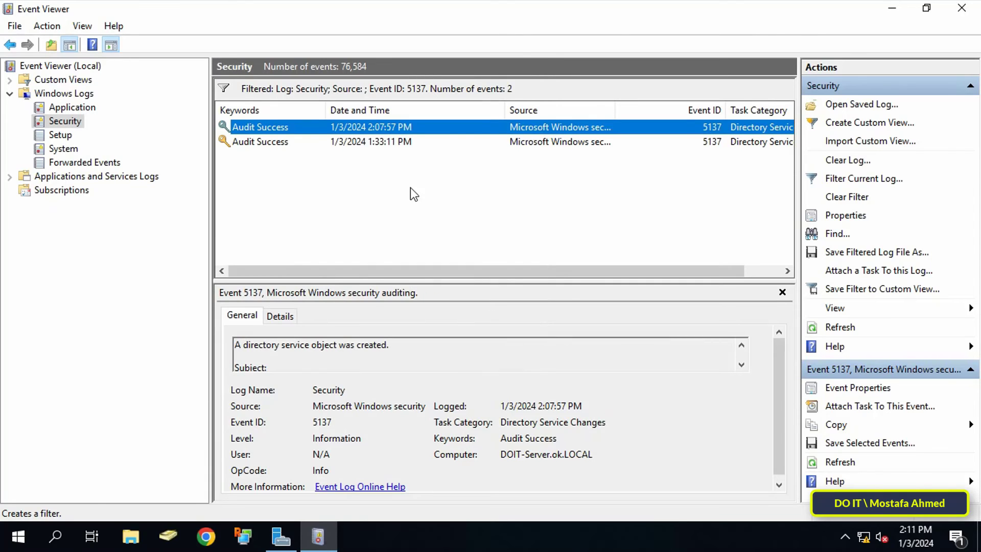
double_click(357, 143)
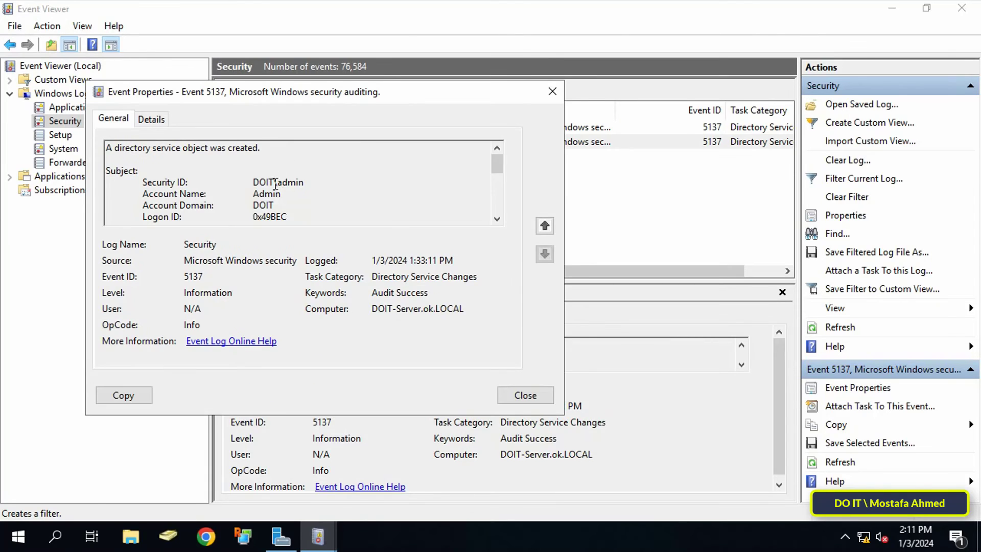
drag(254, 182, 307, 182)
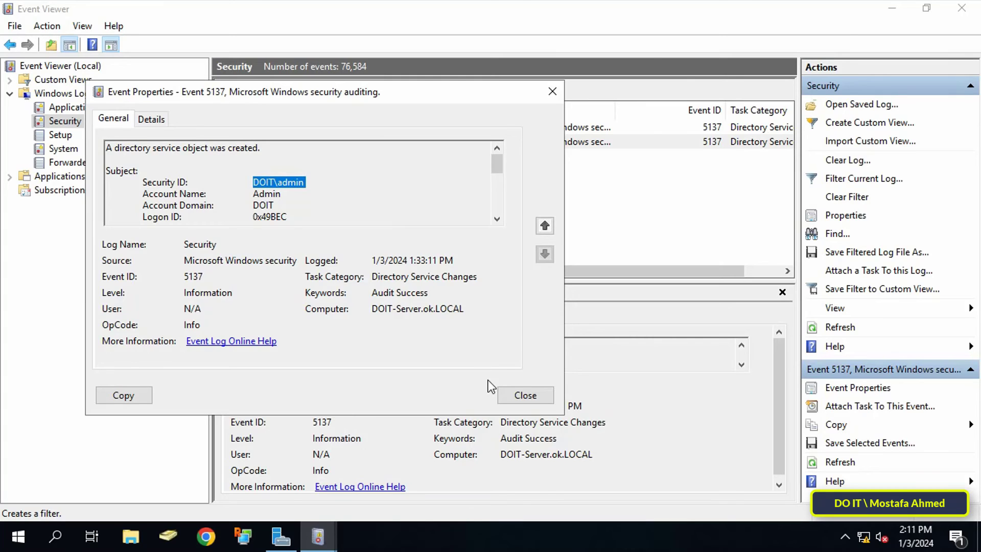
click(509, 393)
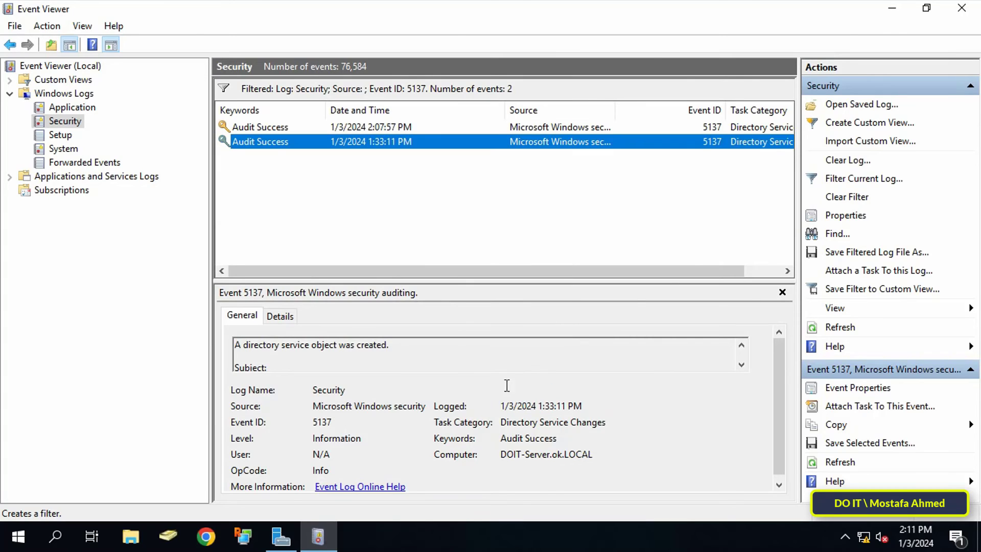
Step: Change the Security log filter to event ID 5141, which returns no events
click(843, 179)
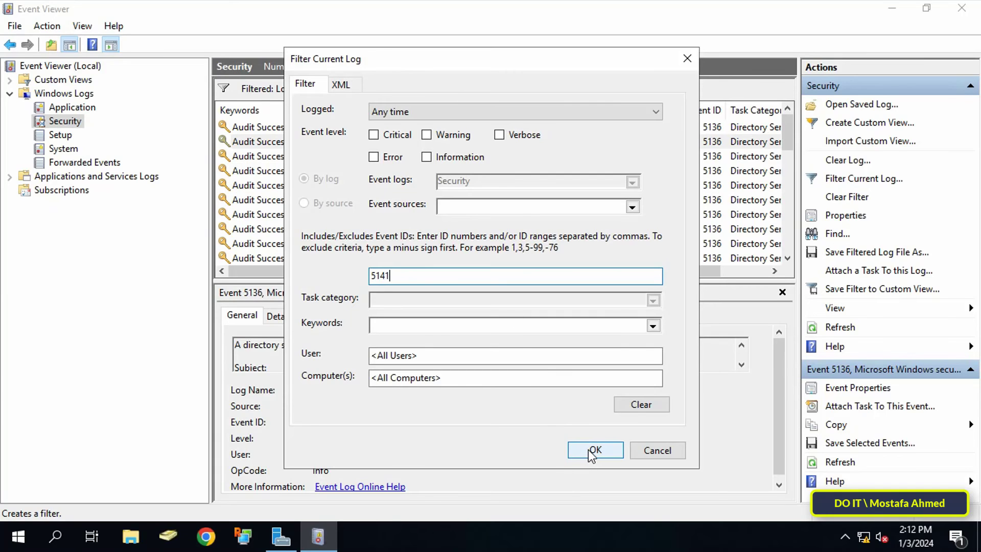
click(593, 452)
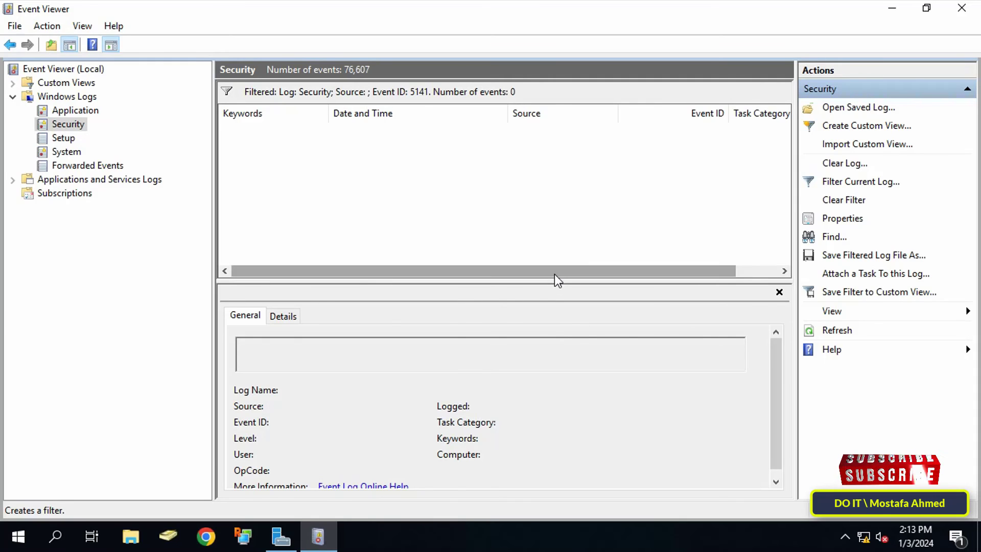
drag(554, 274, 447, 281)
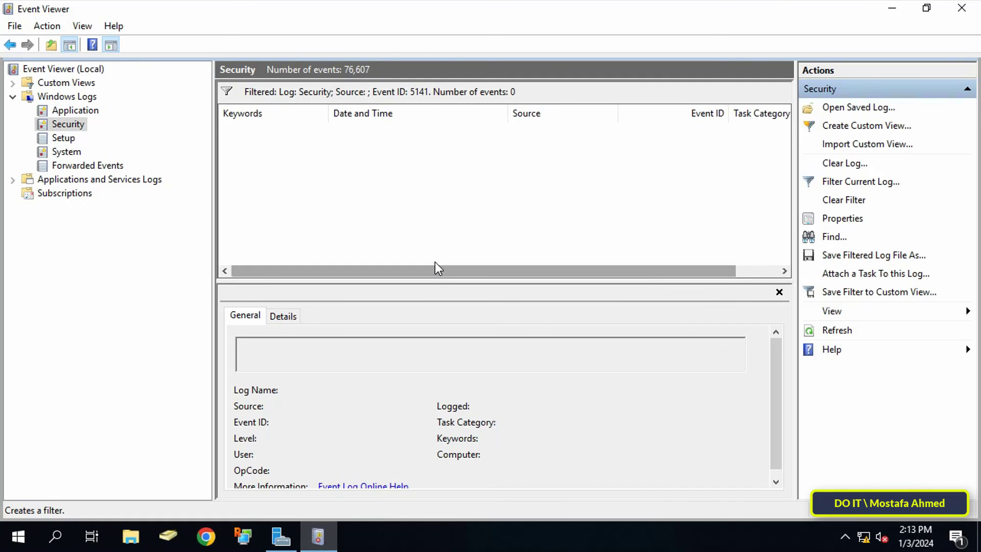